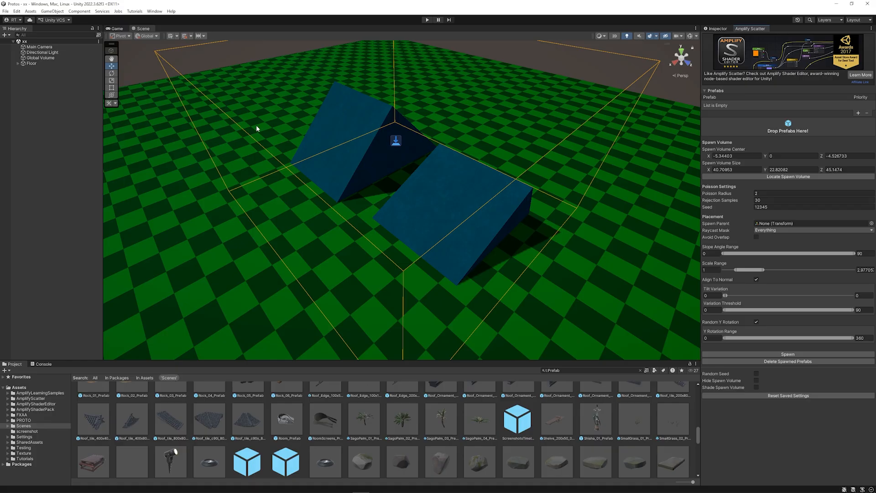
Step: Enlarge the spawn volume with its scale handles to about 50 along X and 57 along Z
left_click(395, 140)
left_click_drag(393, 139, 415, 181, "alt")
key("r")
left_click_drag(383, 156, 372, 156)
left_click_drag(424, 163, 426, 161)
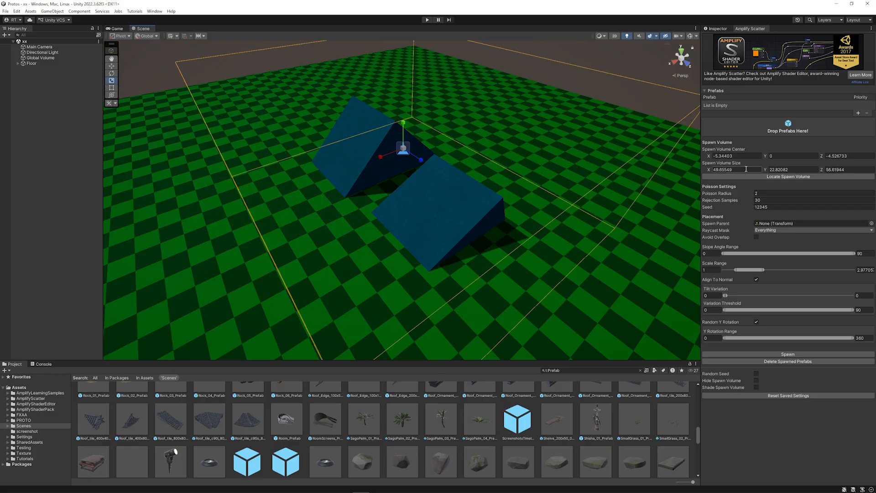
Step: Set the spawn volume's center X to -6.8 and its size X to 52.48, and locate the volume in the scene
double_click(732, 156)
type("-6.8")
left_click_drag(707, 169, 728, 170)
key("f")
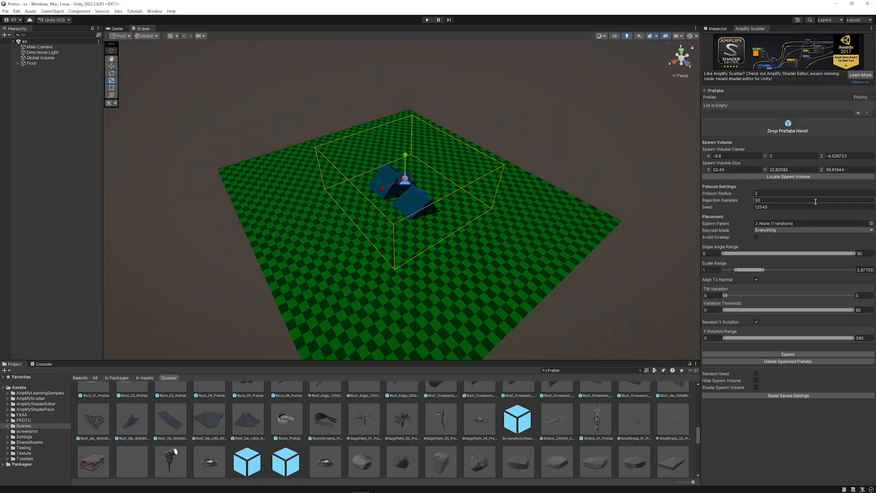
left_click(789, 178)
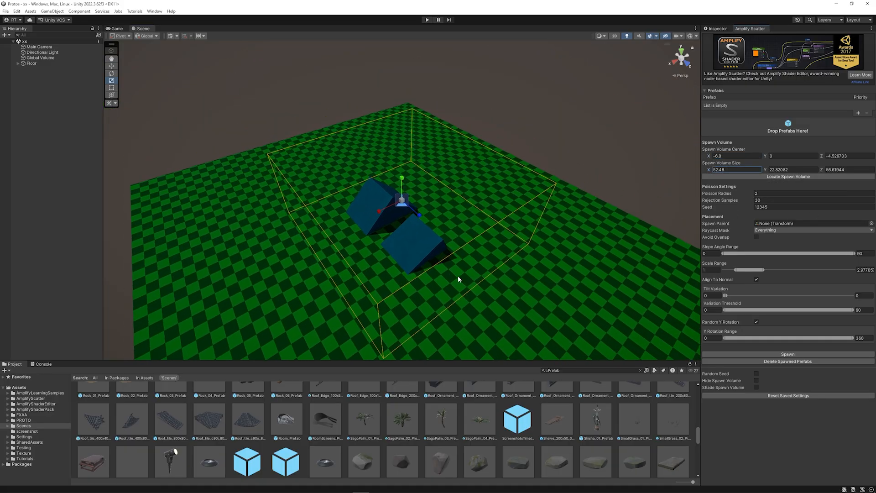
left_click_drag(458, 280, 428, 201, "alt")
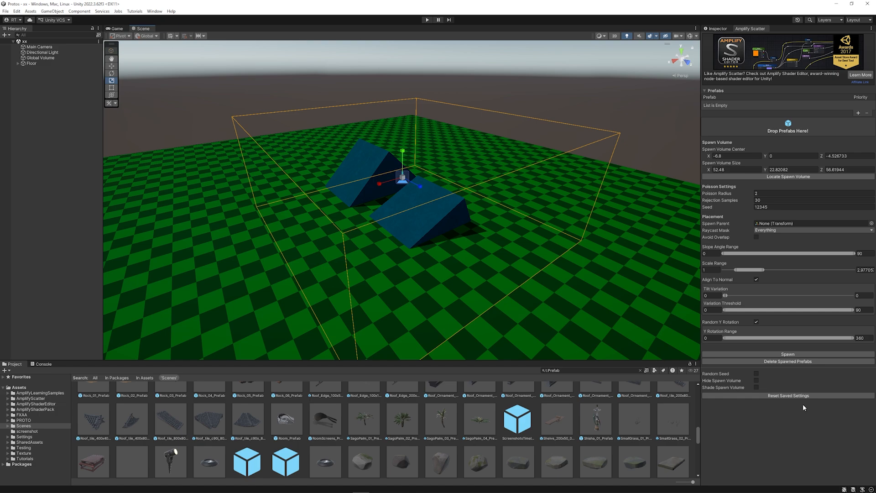
Step: Try the Hide Spawn Volume and Shade Spawn Volume options, switching each on and back off
left_click(756, 381)
left_click(757, 380)
left_click(757, 387)
mouse_move(423, 258)
left_mouse_down("alt")
mouse_move(460, 235)
mouse_move(440, 243)
left_mouse_up("alt")
left_click(757, 387)
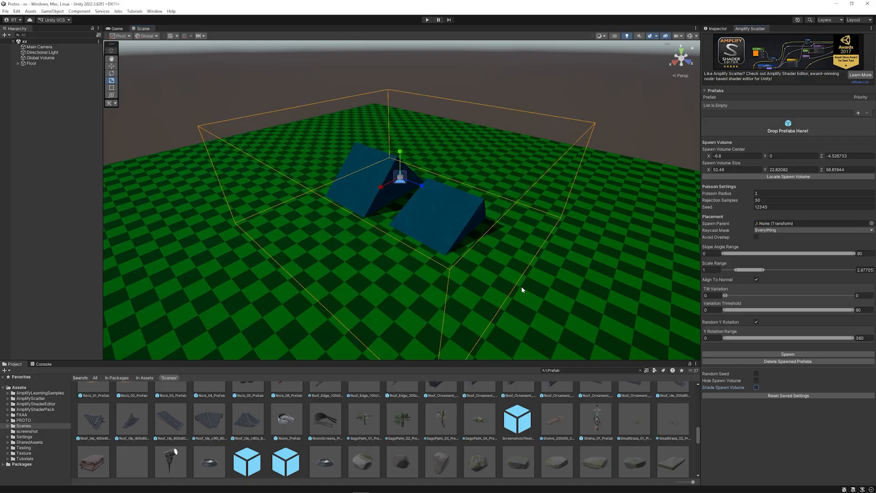
mouse_move(522, 286)
left_mouse_down("alt")
mouse_move(310, 228)
mouse_move(401, 241)
left_mouse_up("alt")
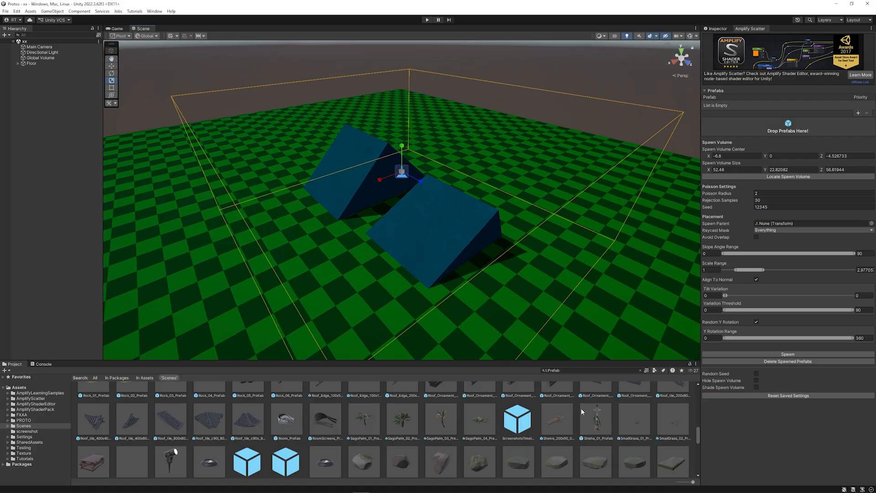
Step: Add the Stone_01 to 04, Stone_Walkway_01 to 04, SmallTable_01 and Liriope_Leaves prefabs to the scatter list
left_click(362, 462)
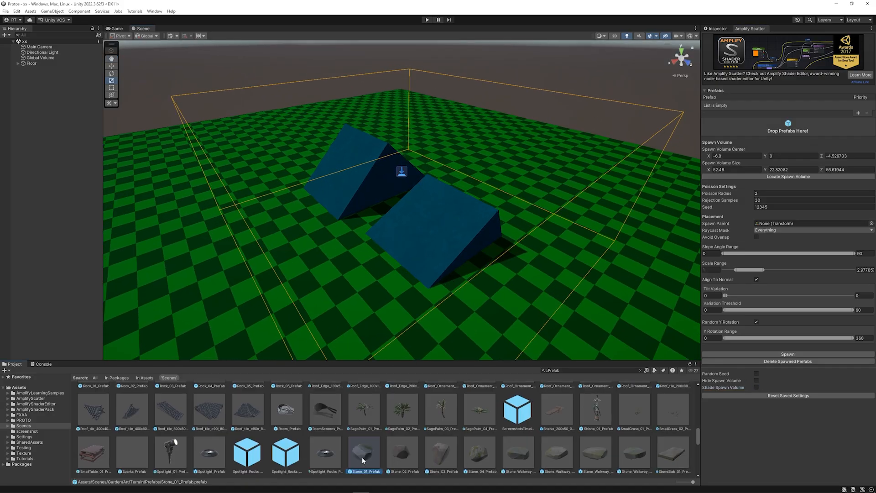
left_click(624, 460, "shift")
left_click(85, 452, "ctrl")
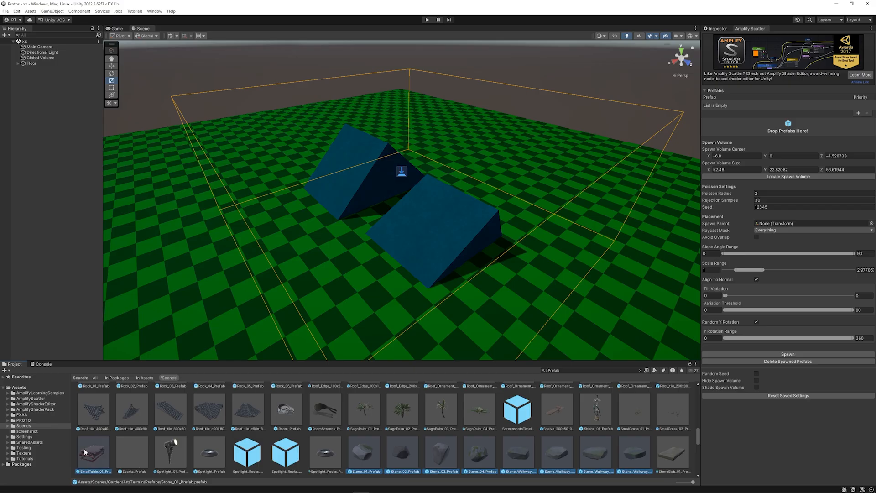
scroll(502, 420, "up", 6)
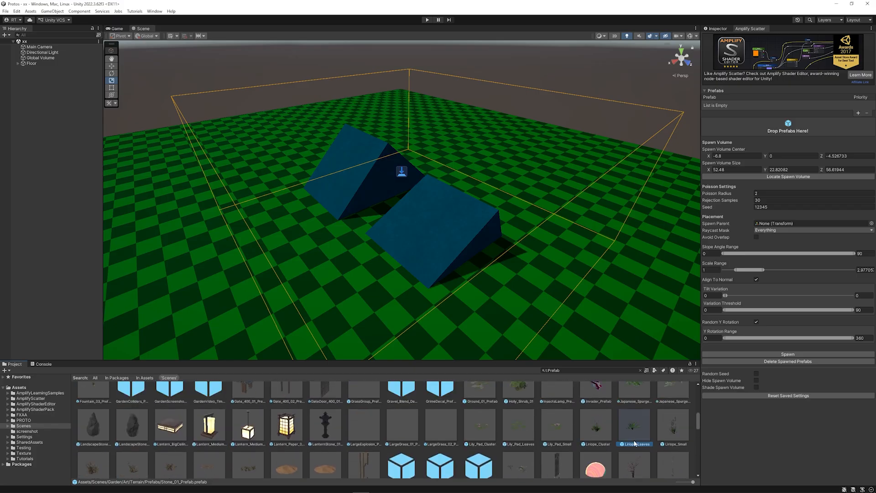
left_click_drag(630, 429, 789, 127)
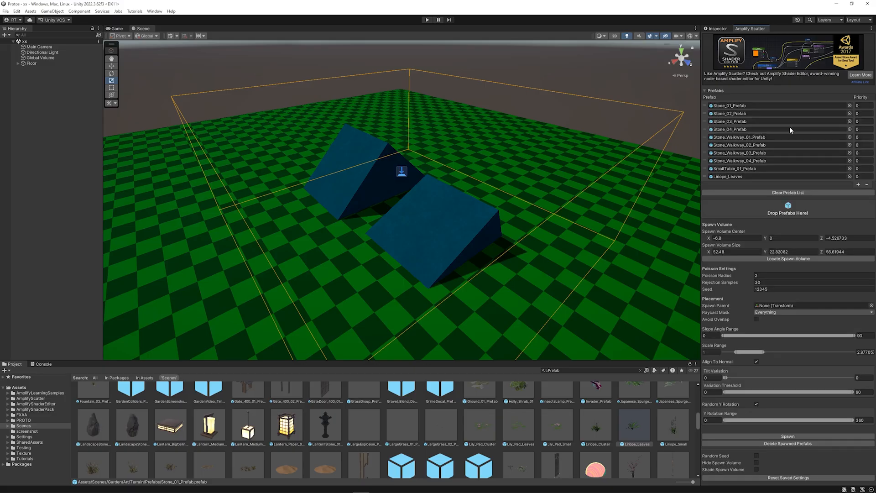
Step: Spawn the listed prefabs in the volume, inspect the scatter up close, and delete the spawned prefabs
scroll(516, 192, "down", 1)
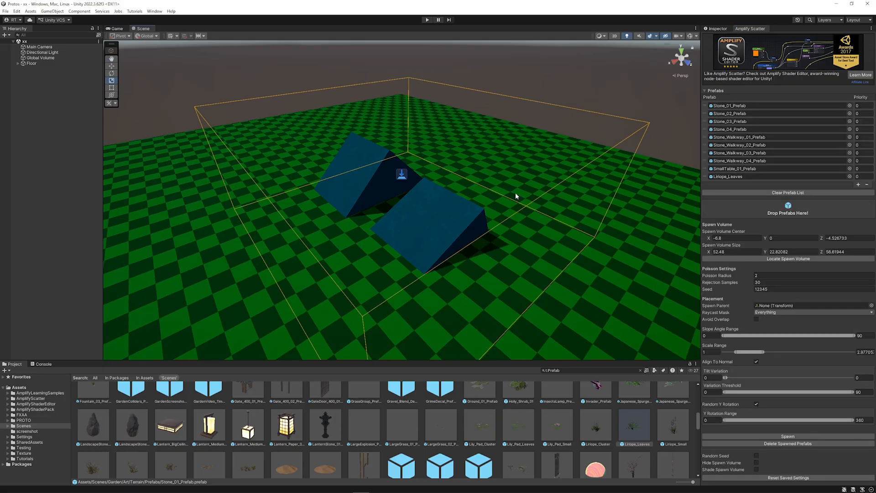
left_click(813, 436)
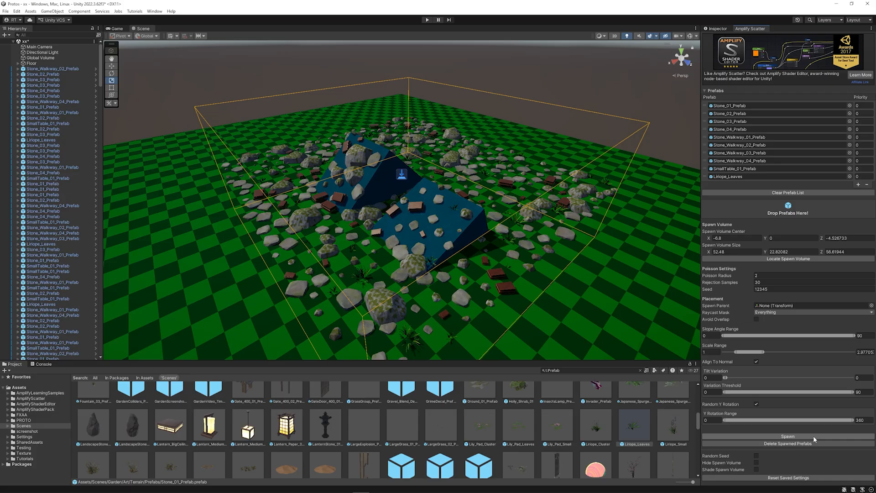
scroll(421, 218, "up", 10)
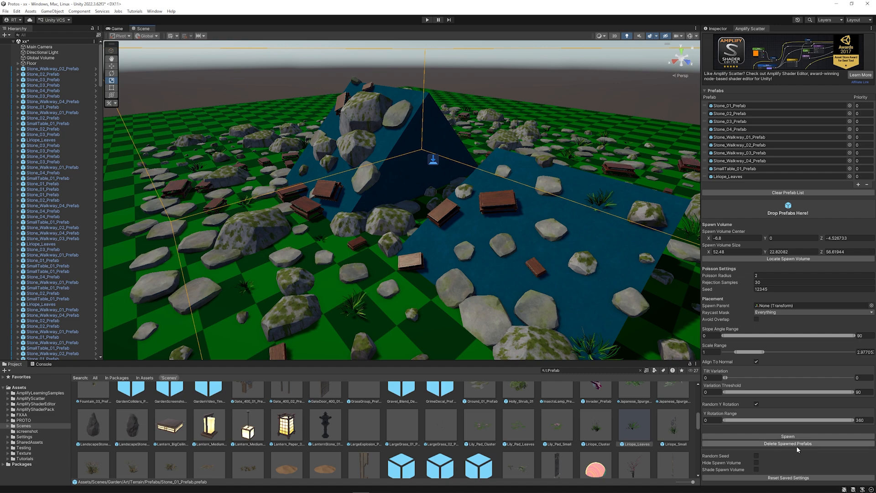
left_click(809, 443)
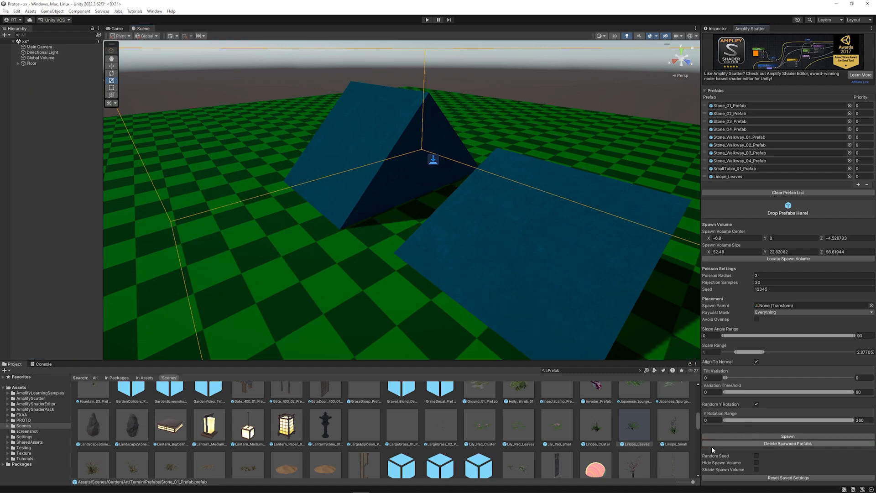
Step: Enable Random Seed for the scatter
left_click(757, 456)
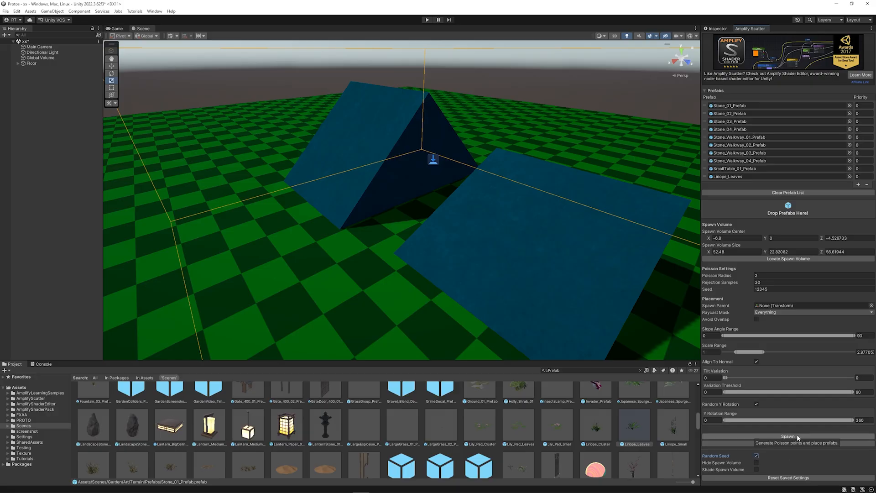
left_click(762, 289)
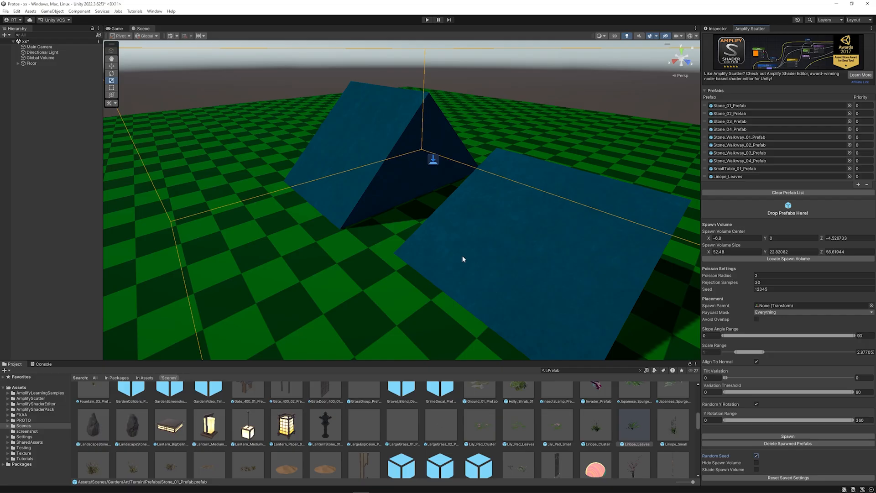
mouse_move(463, 258)
left_mouse_down("alt")
mouse_move(475, 272)
mouse_move(462, 269)
left_mouse_up("alt")
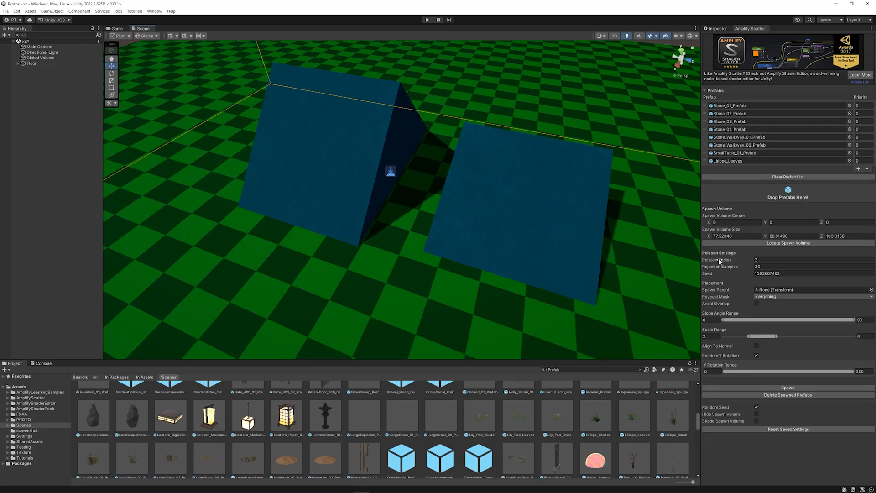
Step: Set the Poisson Radius to 10, spawn the prefabs, and inspect their spacing around the two ramps
left_click(756, 260)
left_click(773, 260)
type("10")
left_click(788, 388)
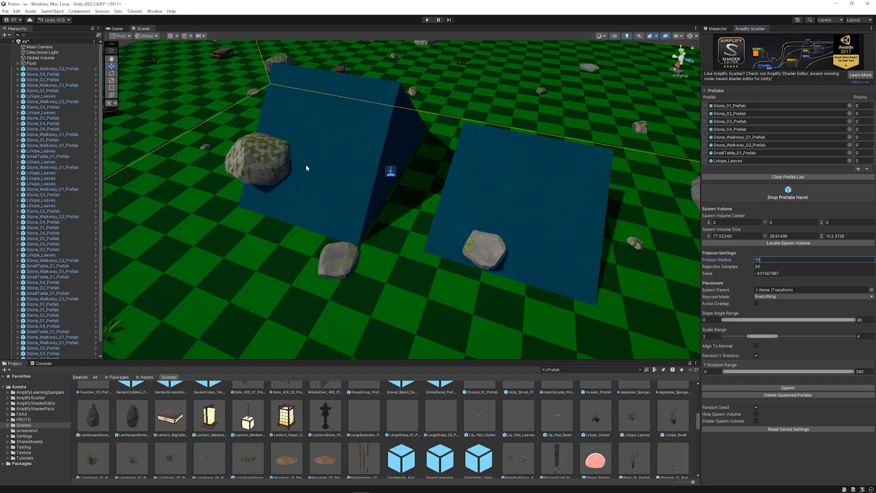
left_click_drag(460, 223, 432, 207, "alt")
middle_click_drag(413, 224, 420, 207)
left_click_drag(420, 207, 402, 197, "alt")
middle_click_drag(402, 197, 432, 233)
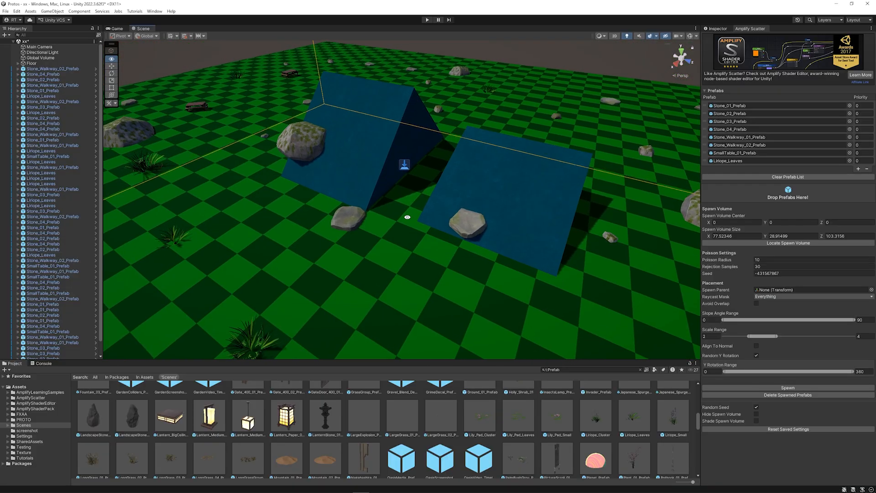
Step: Set the Poisson Radius to 2, replace the spawned prefabs with a new scatter, and delete that scatter
left_click(772, 259)
type("2")
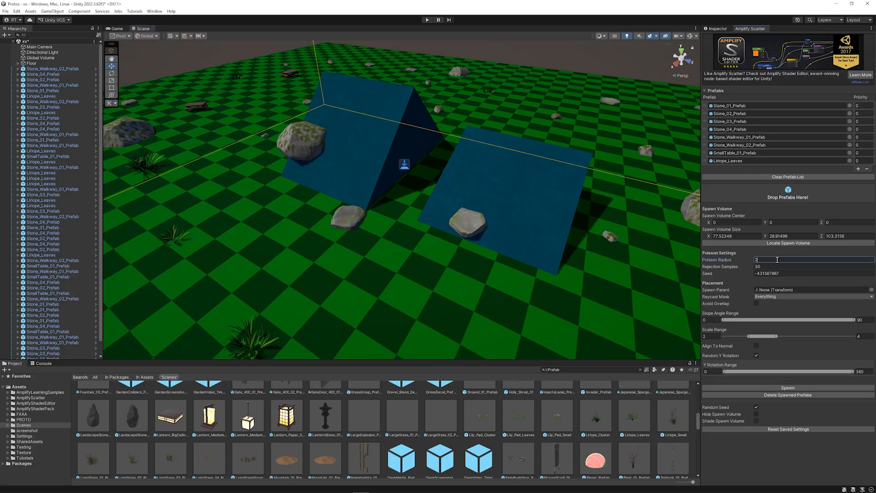
left_click(789, 396)
left_click(790, 388)
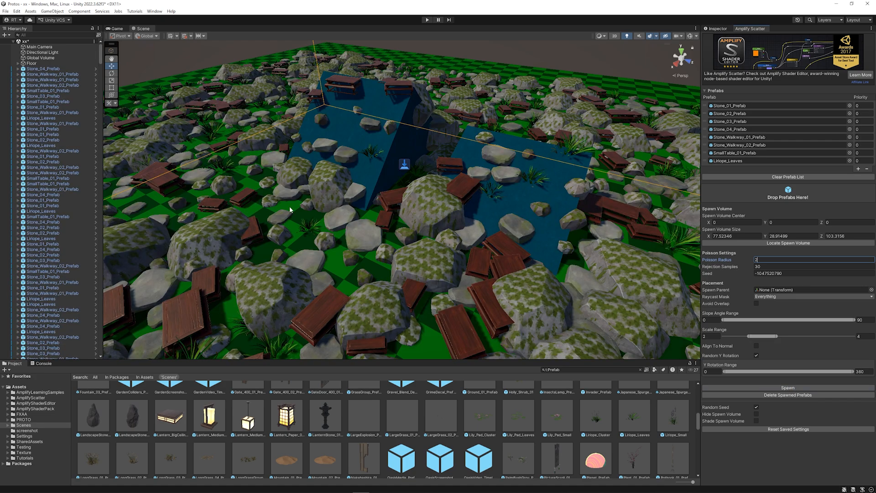
left_click(800, 395)
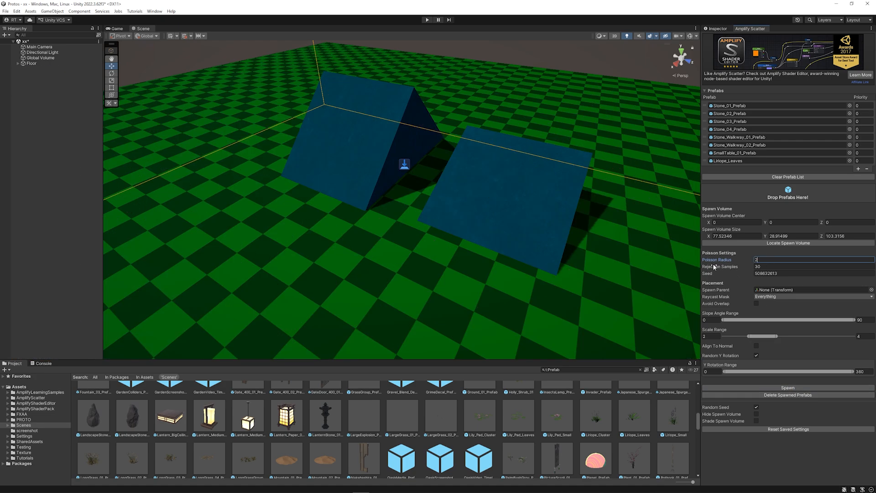
Step: Set Rejection Samples to 4, spawn a test scatter, and delete it
left_click(730, 266)
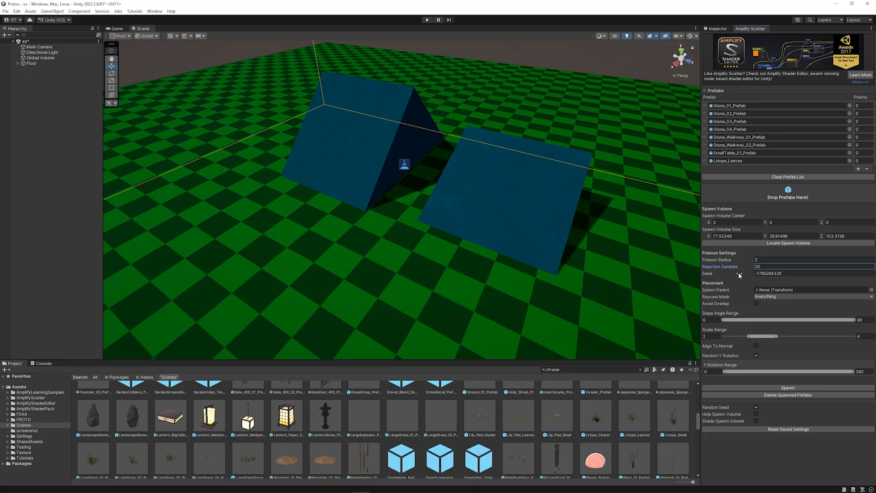
double_click(768, 268)
type("4")
left_click(789, 388)
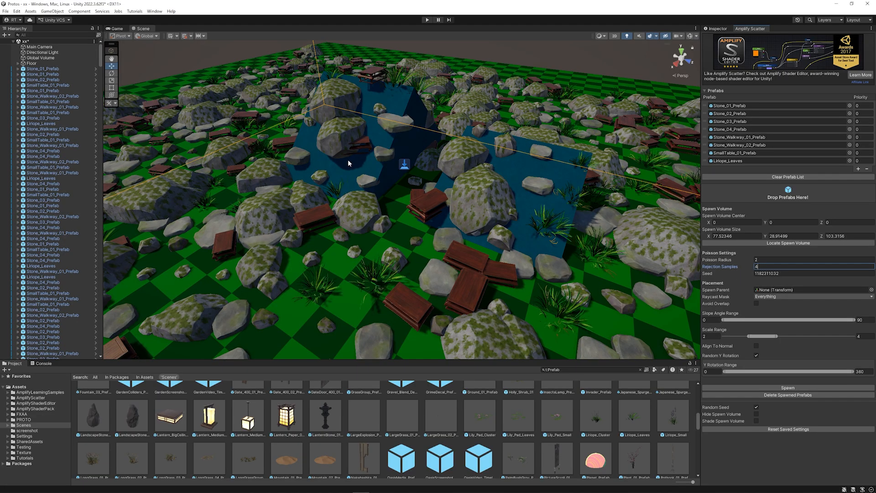
left_click(794, 396)
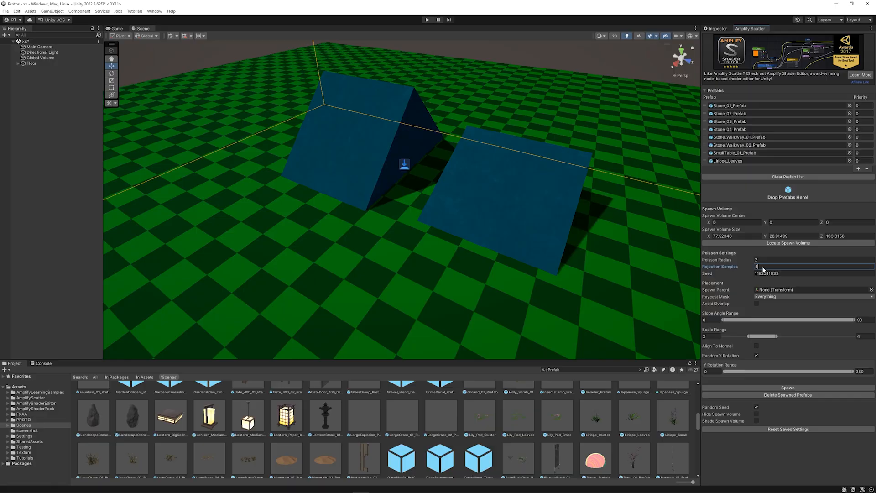
Step: Set Rejection Samples to 1, spawn a test scatter, and delete it
key("BackSpace")
type("1")
left_click(789, 387)
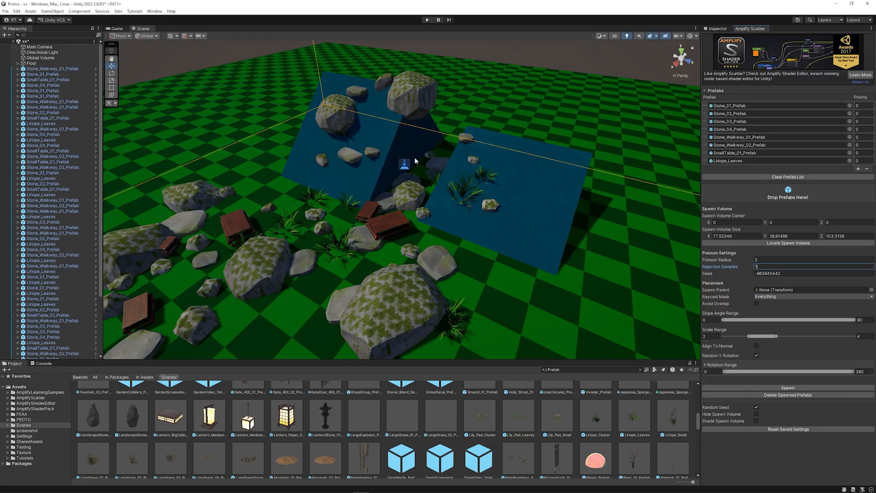
left_click(800, 394)
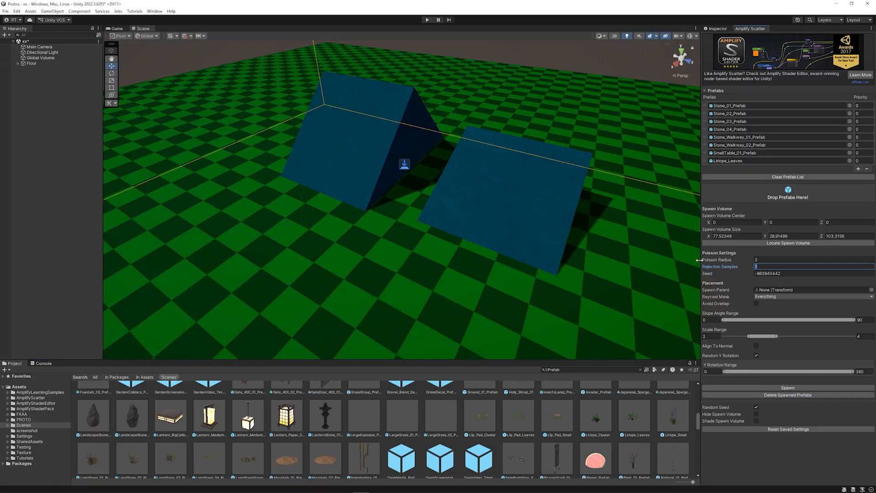
Step: Set Rejection Samples to 30, and spawn and delete the prefabs twice
type("30")
left_click(786, 388)
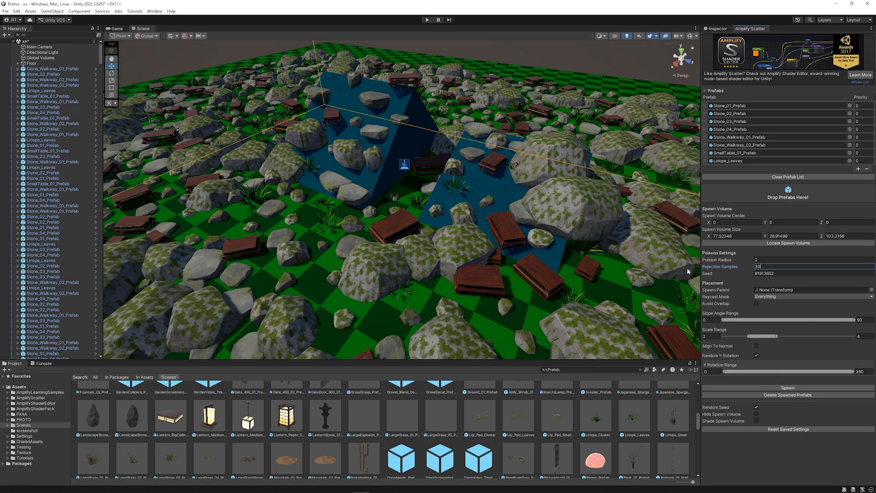
left_click(825, 395)
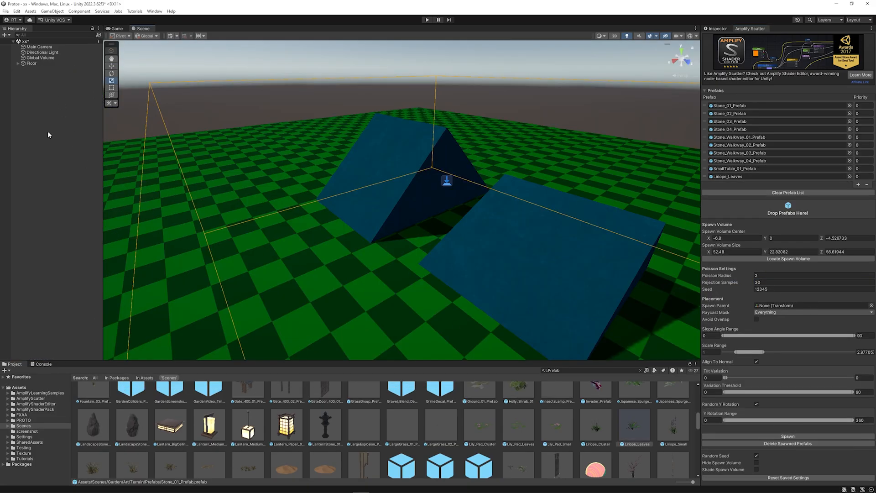
left_click(821, 437)
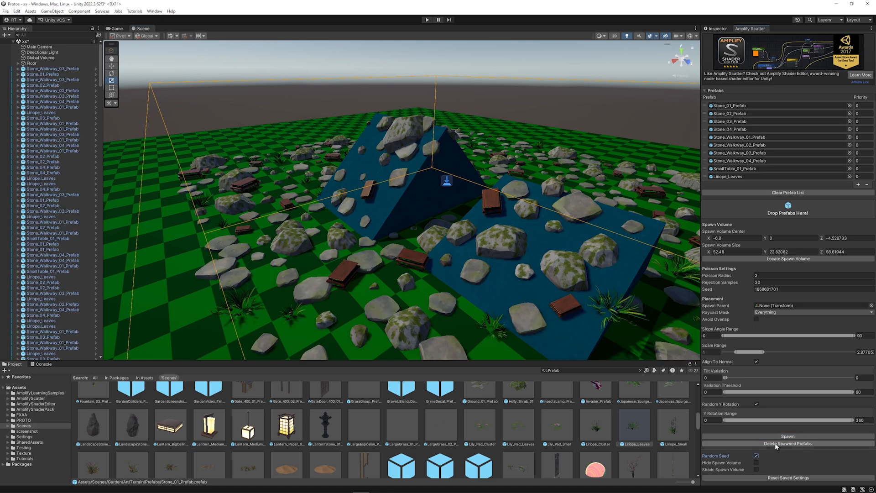
left_click(790, 443)
Step: Create an empty object named MySpawns in the scene and assign it as the Spawn Parent
right_click(53, 179)
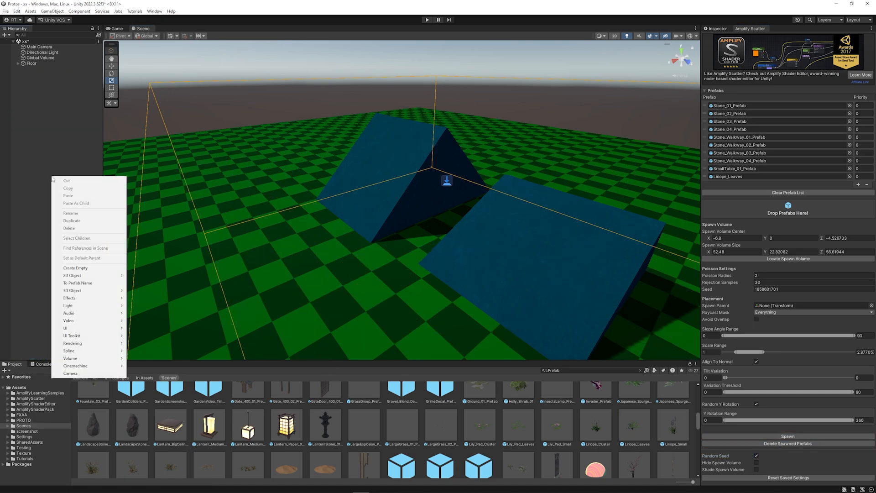
left_click(75, 268)
type("MySpawns")
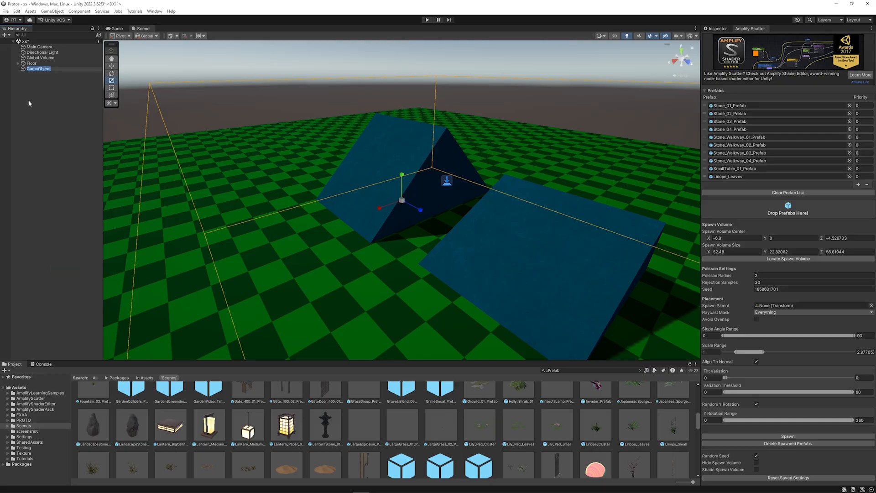
key("Return")
left_click_drag(32, 69, 788, 312)
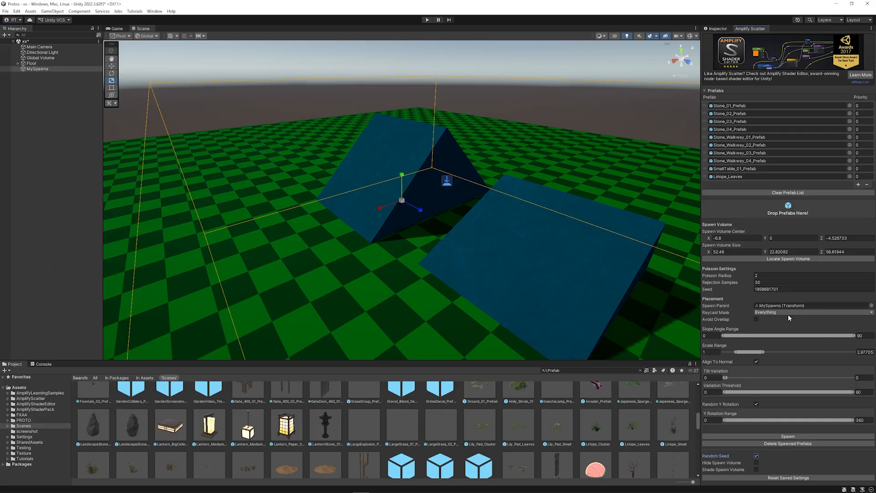
Step: Spawn the prefabs under the MySpawns parent and delete them again
left_click(794, 436)
left_click(812, 444)
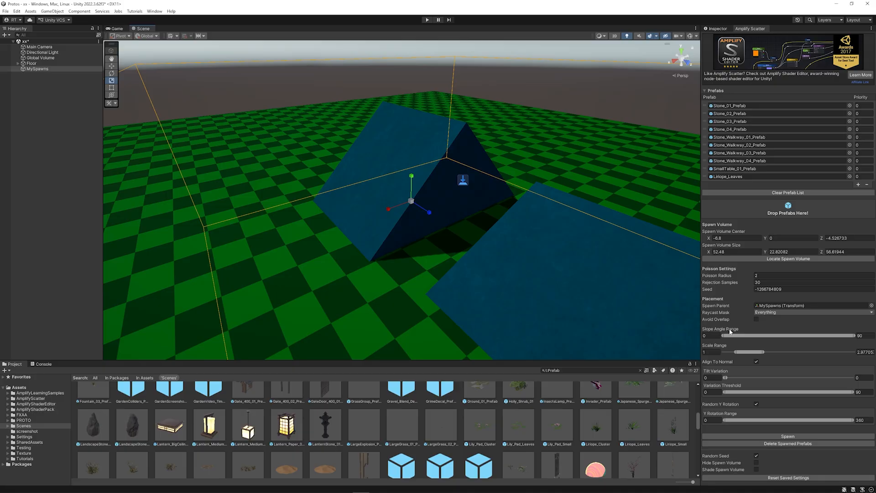
Step: Lower the Slope Angle Range maximum to about 17.4
mouse_move(734, 331)
left_click_drag(855, 335, 751, 335)
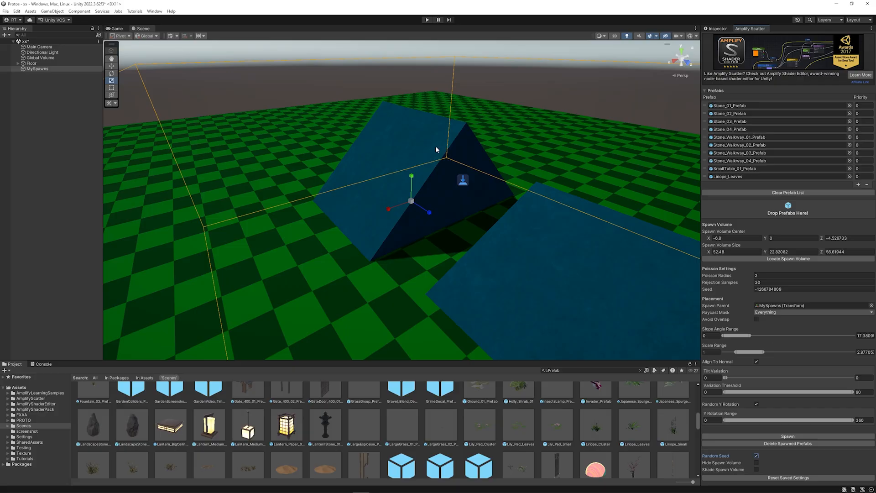
Step: Spawn the prefabs using the lowered Slope Angle Range maximum and view where they land on the ramps
left_click(868, 335)
left_click(803, 437)
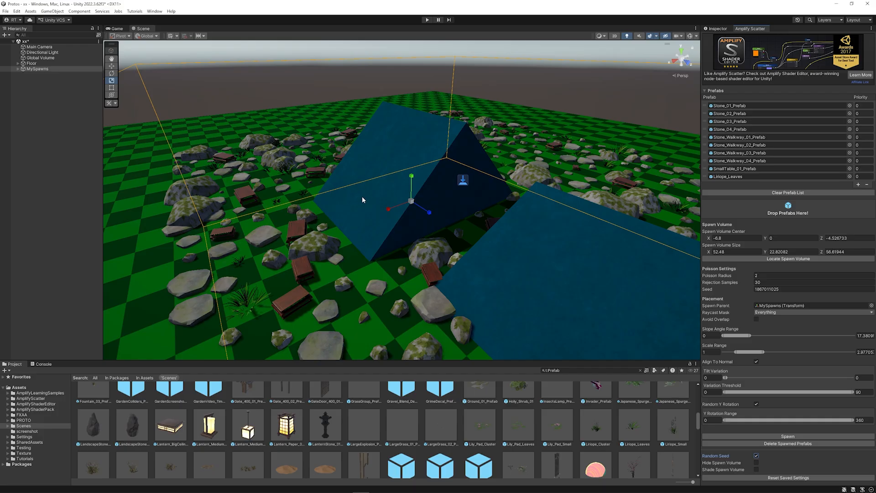
middle_click_drag(533, 299, 503, 284)
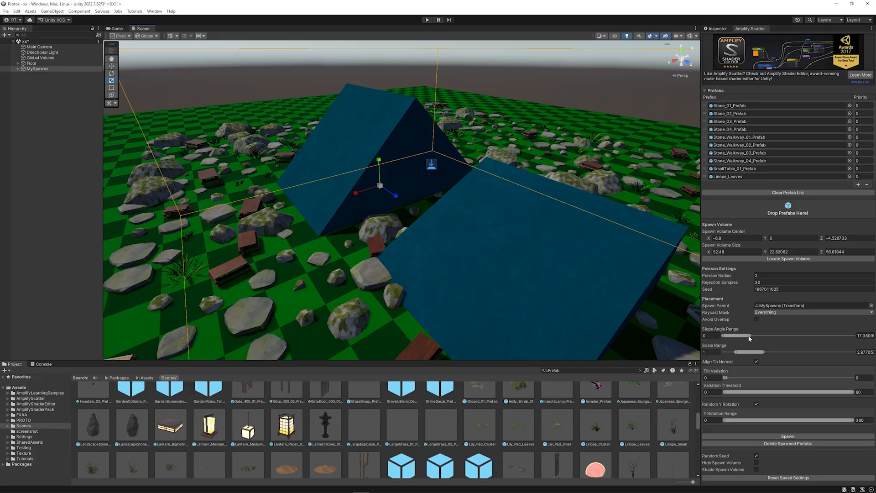
Step: Raise the Slope Angle Range maximum to about 27.6, clear the spawned prefabs and spawn them again
left_click_drag(752, 338, 763, 337)
left_click(798, 444)
left_click(805, 437)
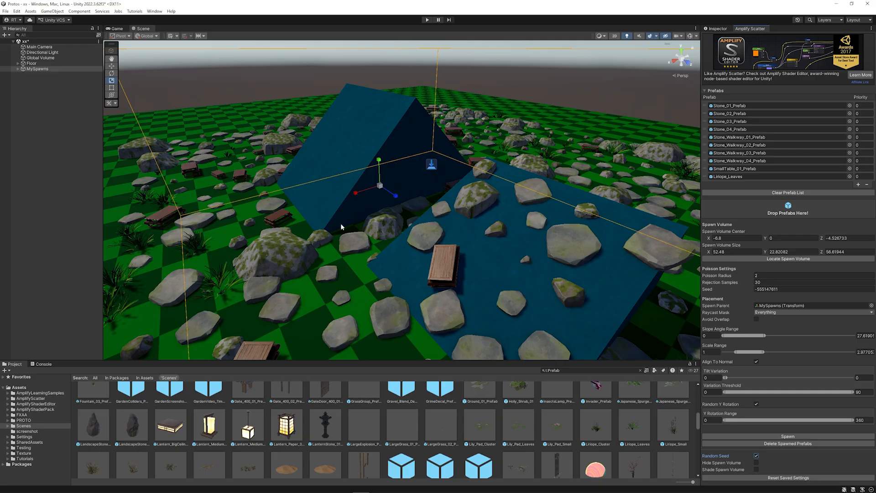
left_click_drag(330, 261, 336, 263, "alt")
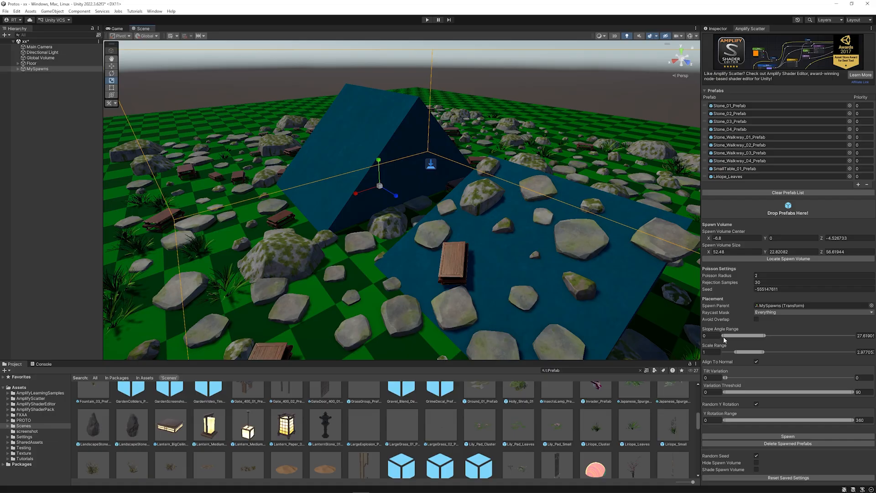
Step: Raise the Slope Angle Range minimum to about 1.67, spawn the prefabs and delete them again
left_click_drag(724, 337, 727, 337)
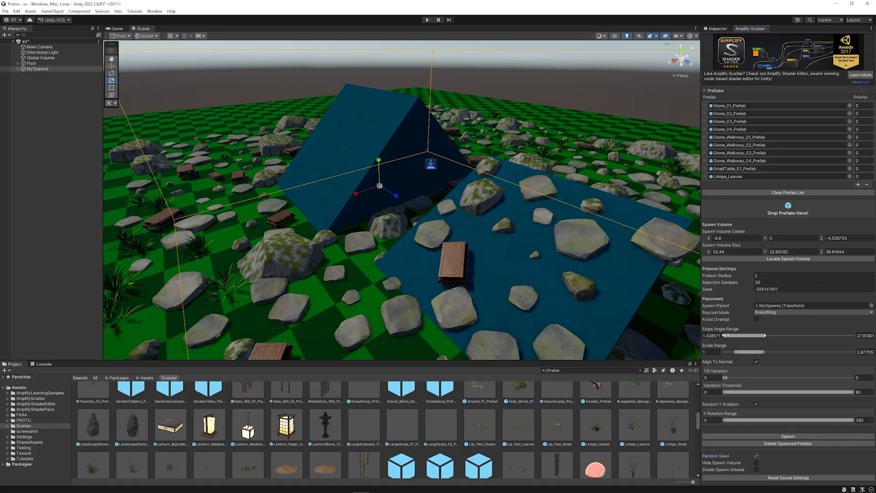
left_click(799, 438)
left_click(799, 437)
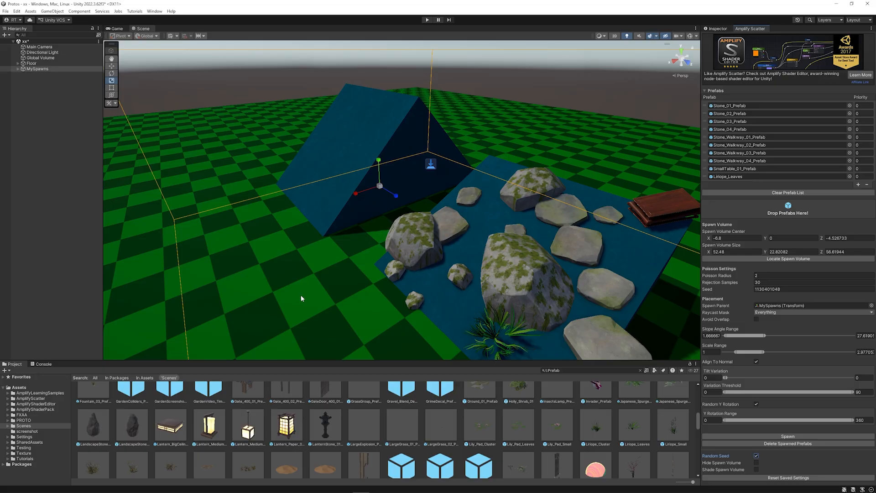
left_click(796, 443)
Step: Shift the Slope Angle Range to about 44.3–80.7, spawn prefabs on the steep ramp and delete them
left_click_drag(749, 336, 786, 336)
left_click(818, 443)
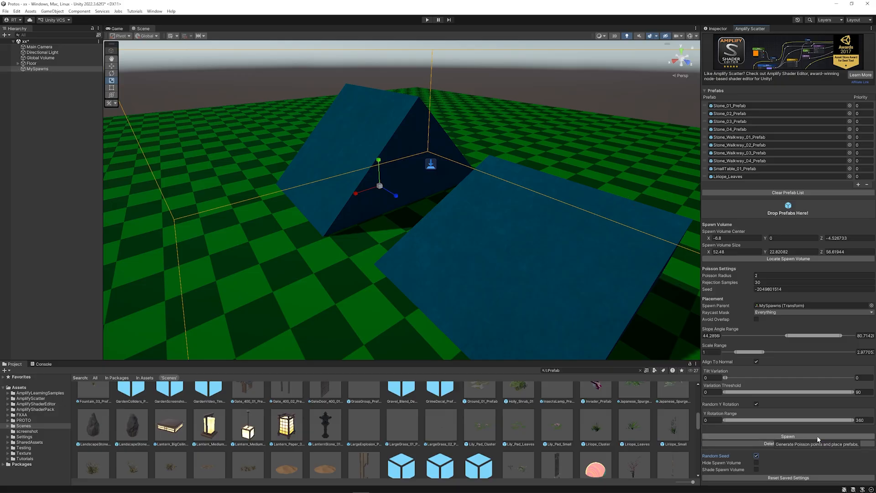
left_click(817, 437)
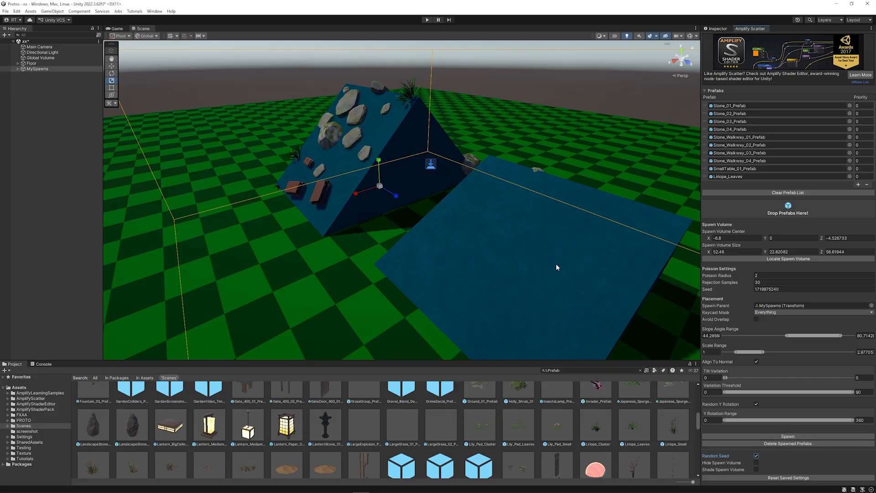
left_click_drag(500, 249, 456, 218, "alt")
left_click(813, 443)
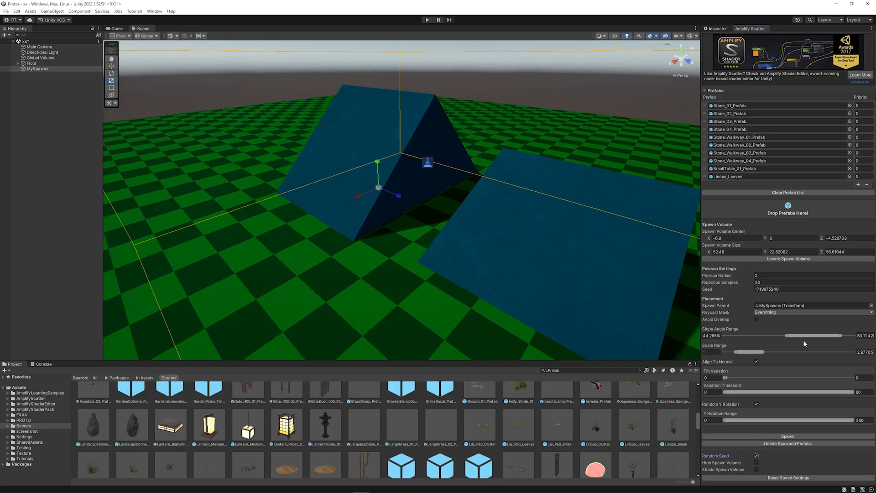
Step: Widen the Slope Angle Range to the full 0–90, then spawn and delete the prefabs
left_click_drag(813, 337, 874, 341)
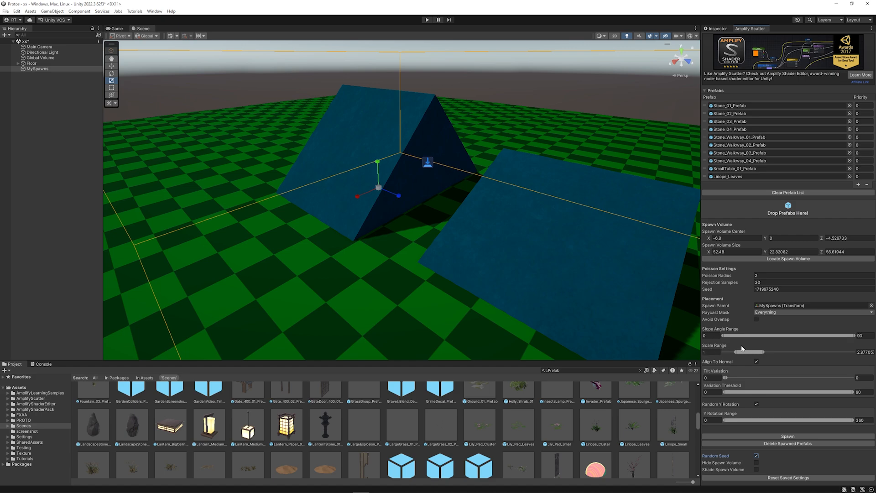
left_click(789, 436)
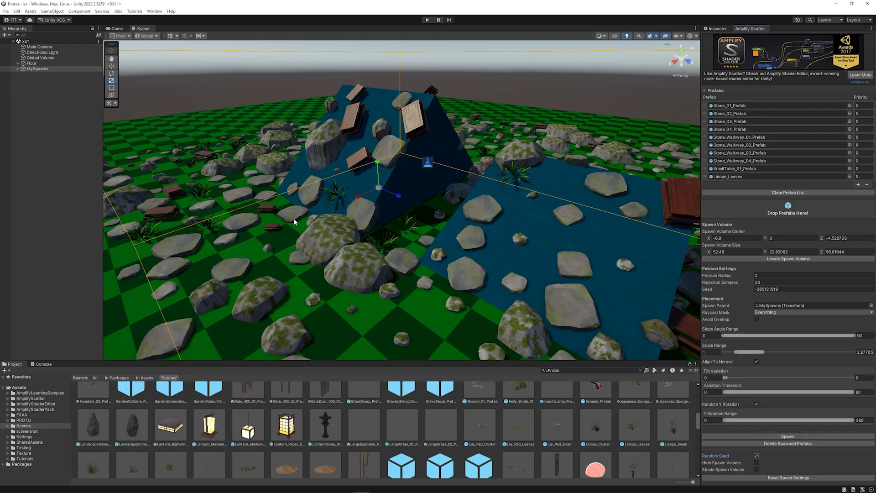
left_click(822, 442)
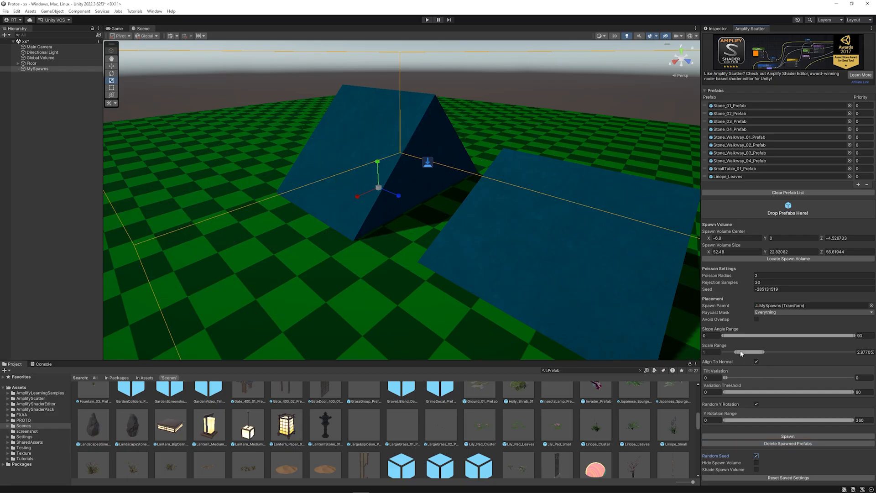
Step: Increase the Scale Range to about 2.27–5.99, spawn the enlarged prefabs and delete them
left_click_drag(737, 352, 804, 354)
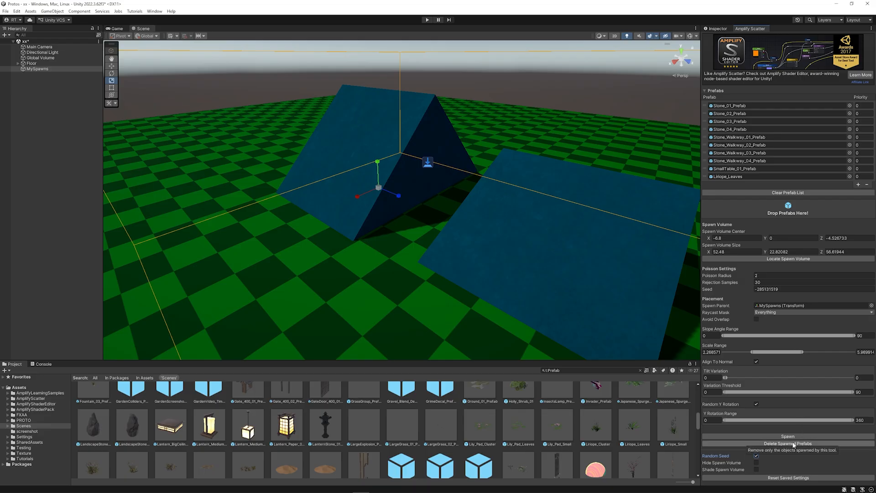
left_click(793, 437)
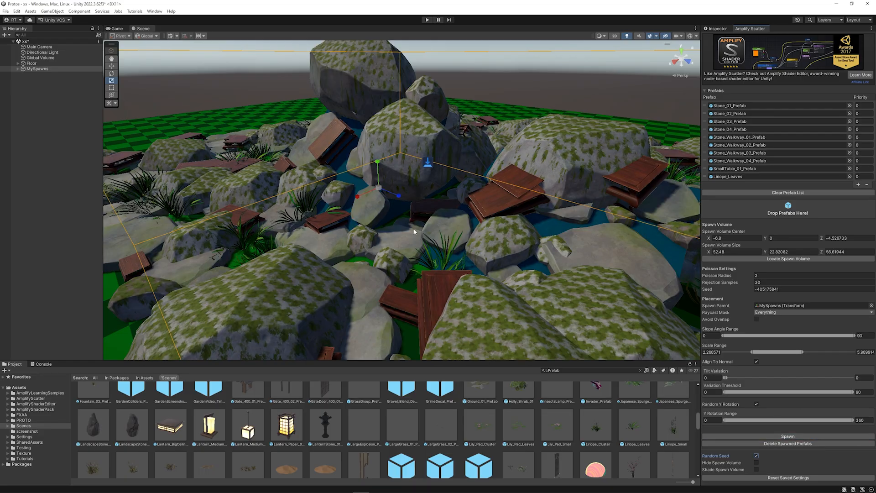
scroll(447, 247, "down", 3)
scroll(447, 247, "down", 2)
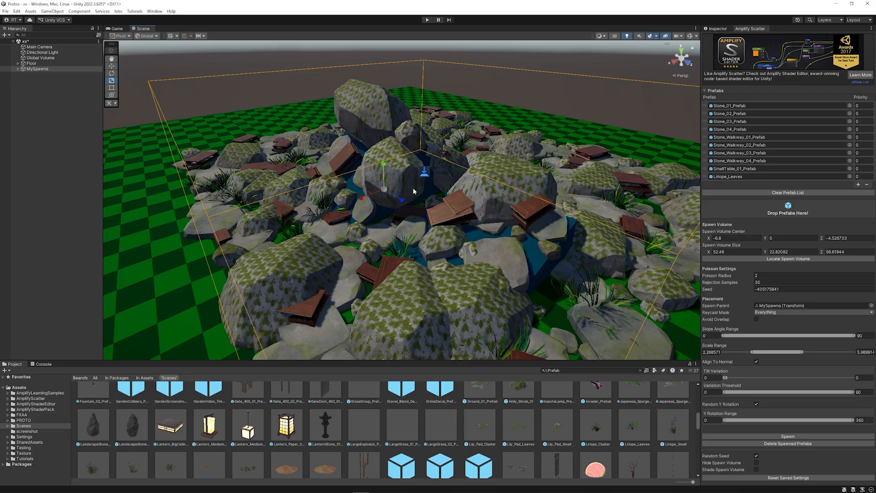
left_click(837, 442)
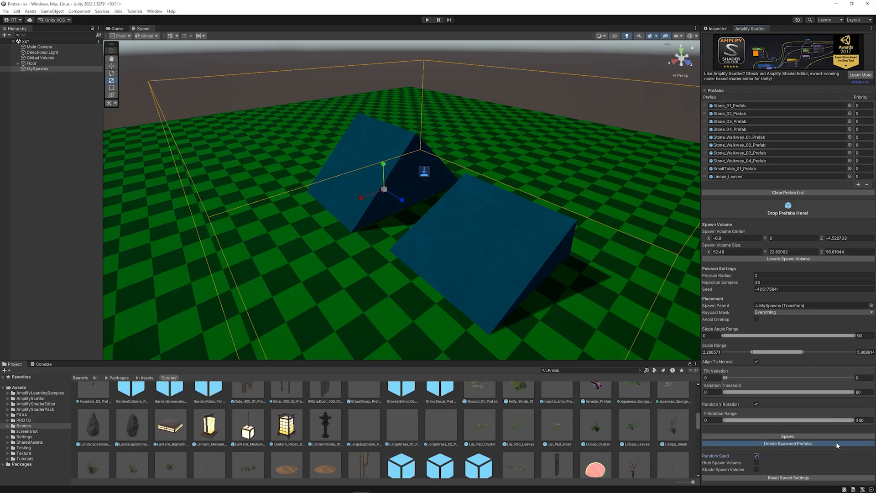
Step: Set the Scale Range to a minimum of 1 and a maximum of 2.5, then spawn and delete the prefabs
left_click_drag(774, 353, 759, 355)
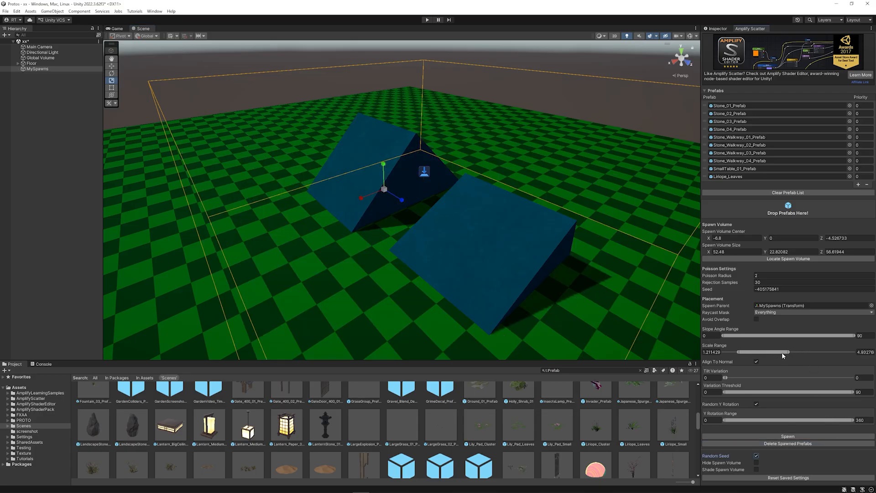
left_click(866, 352)
type("2.5")
left_click(714, 352)
type("1")
left_click(789, 436)
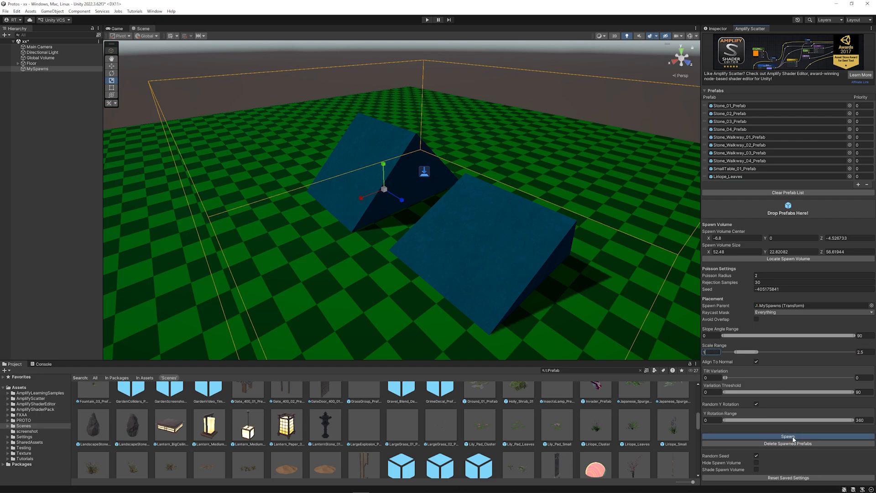
scroll(409, 102, "up", 3)
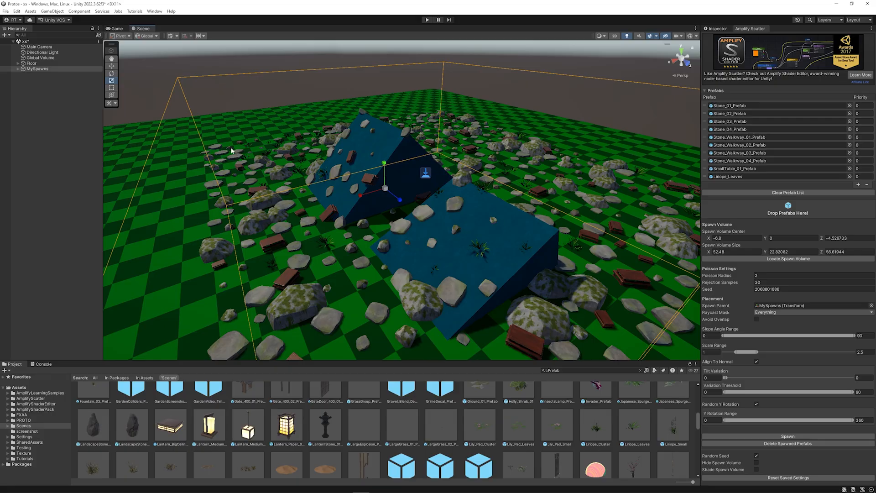
scroll(232, 149, "up", 6)
left_click_drag(310, 208, 374, 189, "alt")
scroll(375, 196, "up", 3)
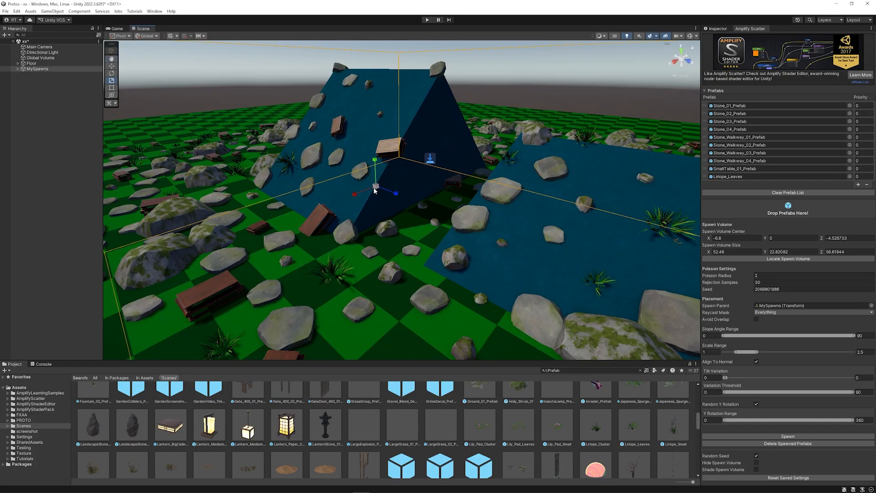
left_click(815, 442)
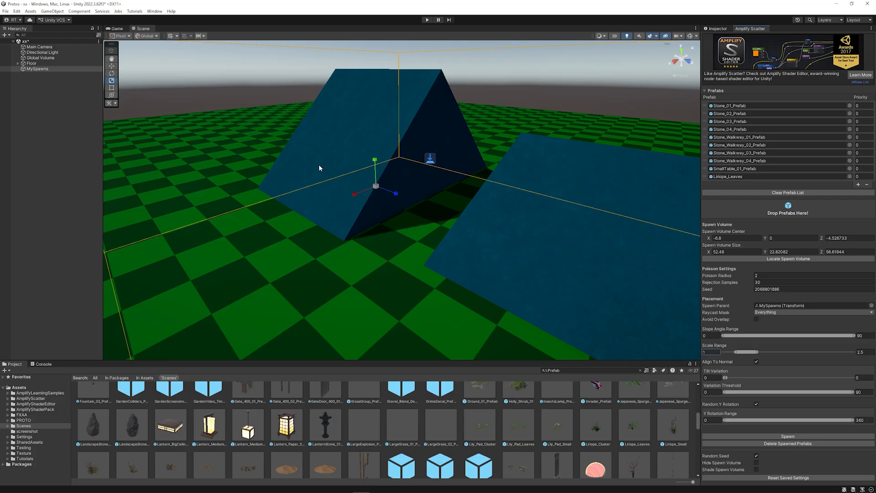
Step: Compare spawns with Align To Normal off and on, deleting the first batch in between
left_click(757, 361)
left_click(788, 404)
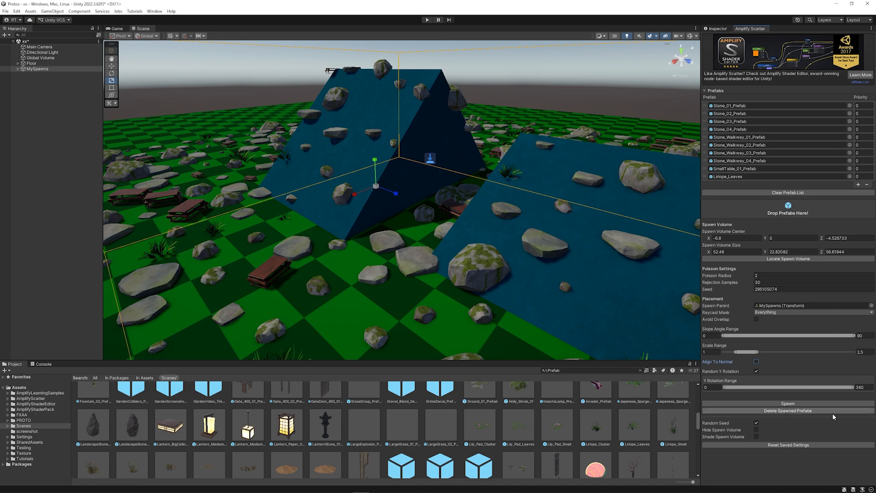
left_click(818, 410)
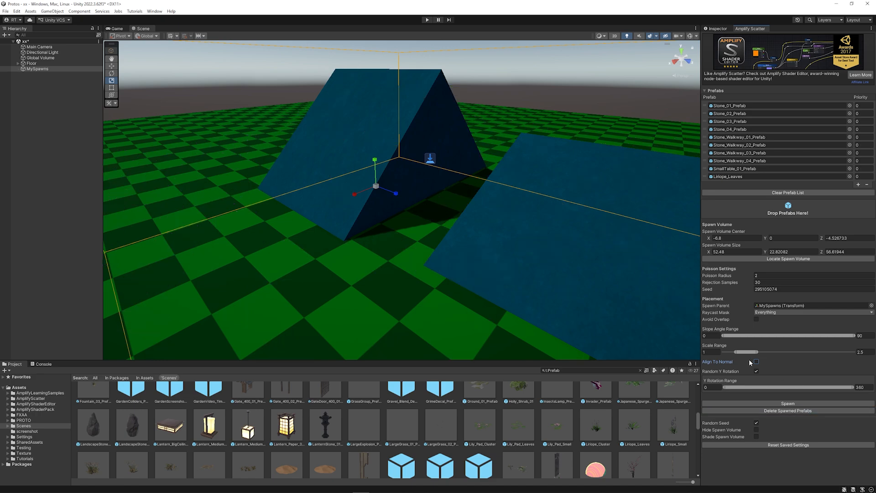
left_click(757, 361)
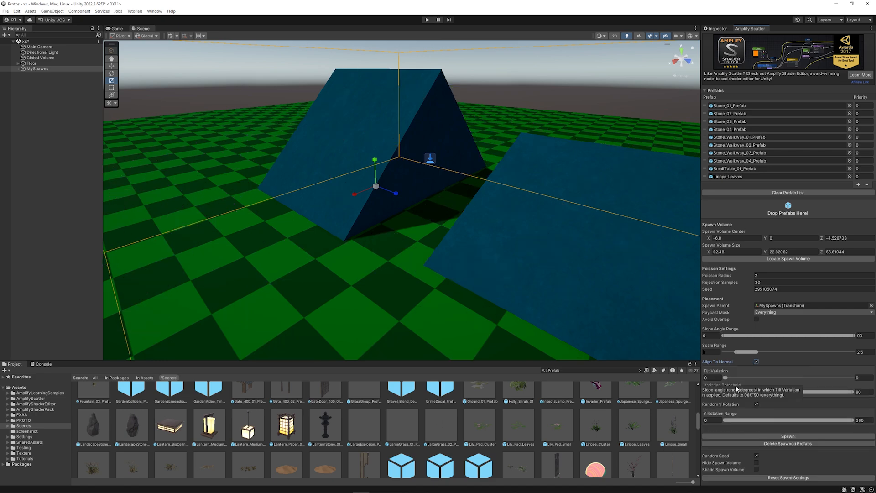
left_click(780, 438)
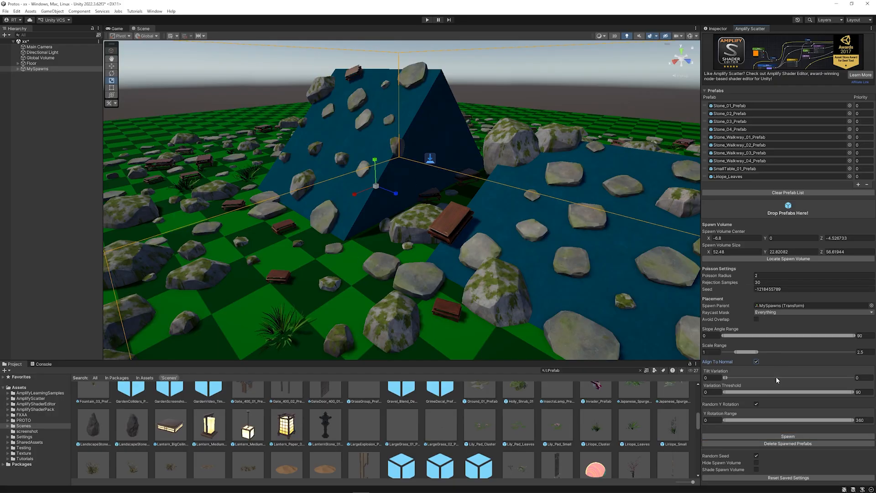
Step: Set the Tilt Variation to about 3.65–23.35, respawn the prefabs with it and delete them
mouse_move(716, 371)
left_click(714, 378)
left_click_drag(726, 378, 756, 379)
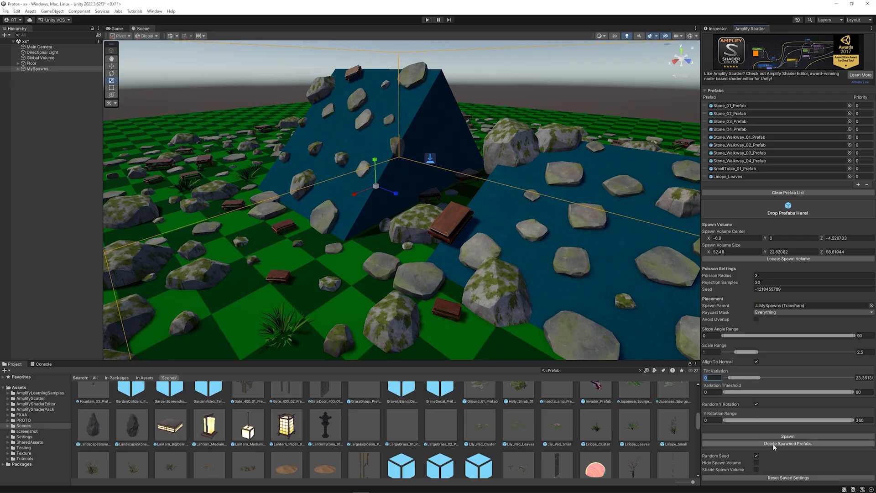
left_click(775, 444)
left_click(783, 437)
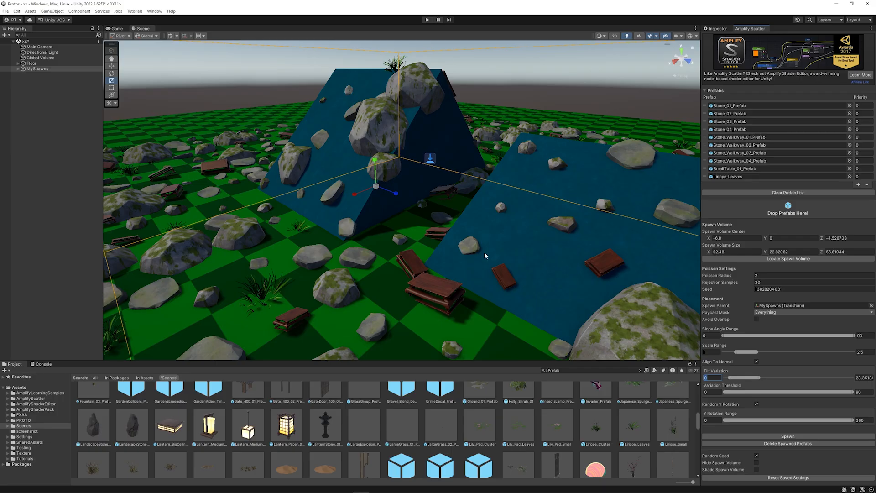
left_click(826, 443)
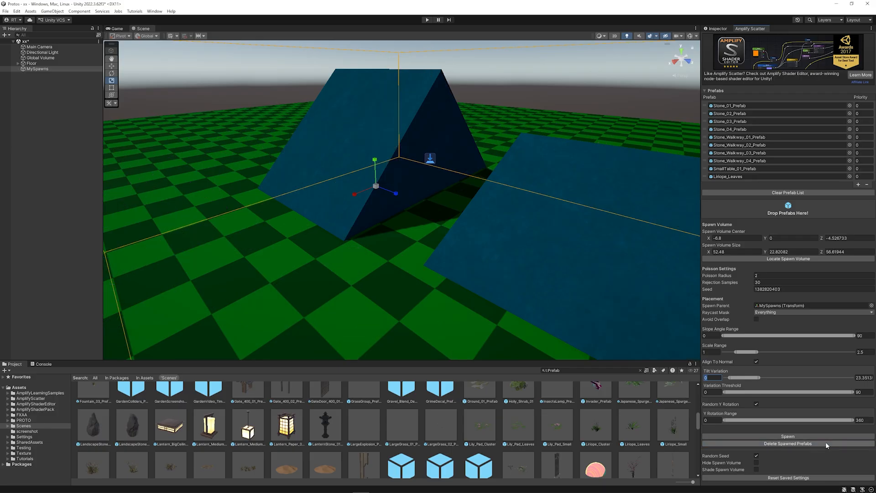
Step: Replace the prefab list with the wooden beam prefabs BeamWooden_10X120_01, 13x16x215_01, 13x16x380_01 and 13x16x380_03
left_click(781, 192)
scroll(604, 428, "up", 3)
scroll(603, 429, "up", 3)
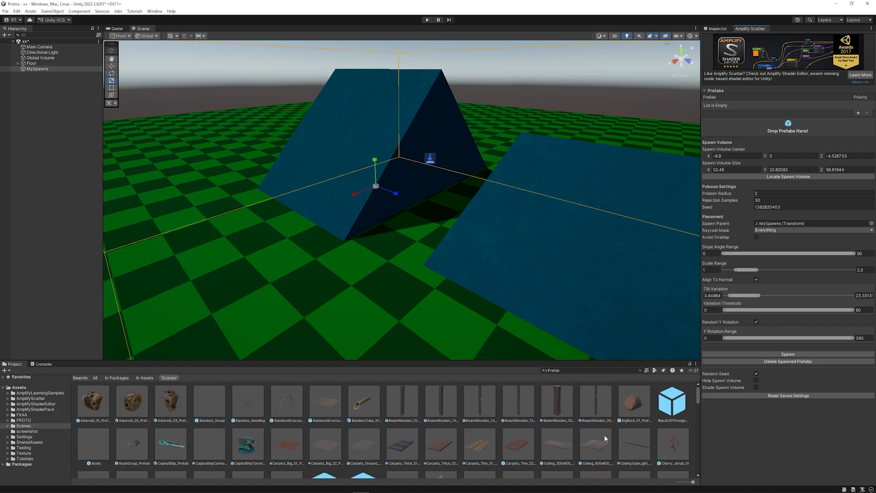
left_click_drag(418, 405, 799, 125)
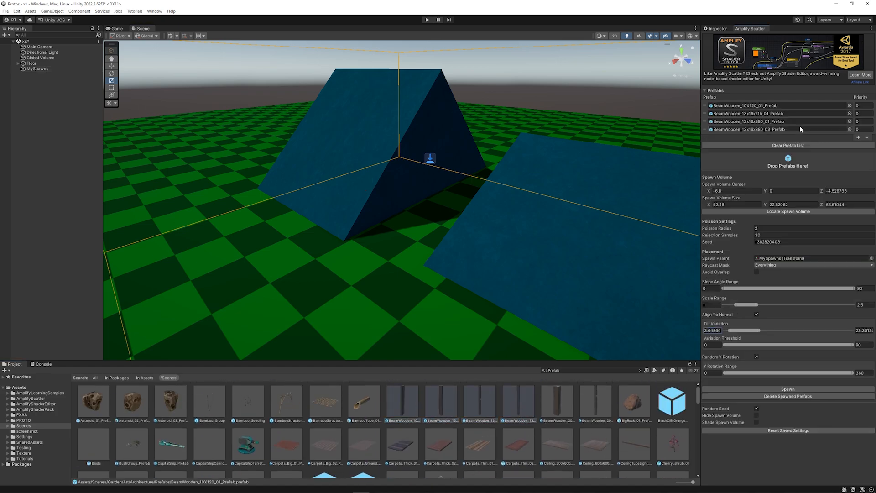
Step: Reset the Tilt Variation to 0 and spawn the wooden beams with Align To Normal turned off
left_click_drag(752, 332, 697, 327)
left_click(757, 315)
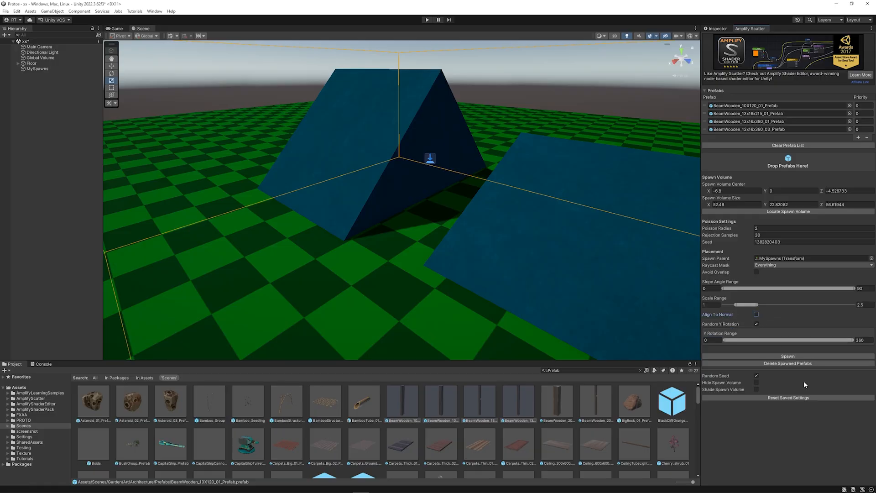
left_click(804, 355)
scroll(485, 235, "down", 5)
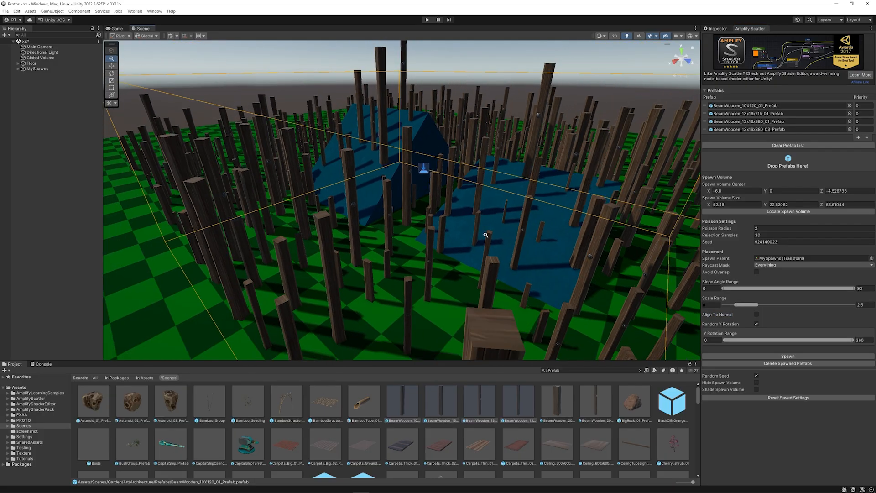
left_click_drag(485, 234, 436, 239, "alt")
scroll(458, 220, "up", 4)
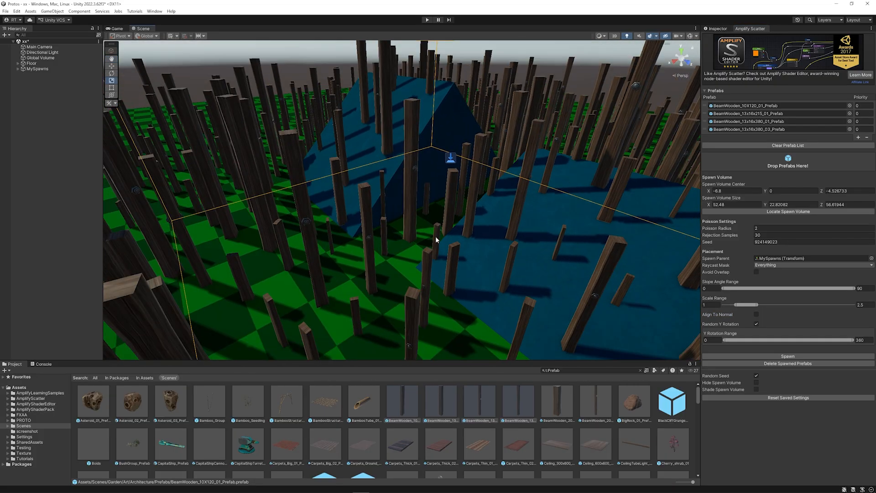
Step: Delete the upright beams and spawn them again with Align To Normal turned on
left_click(807, 365)
left_click(756, 314)
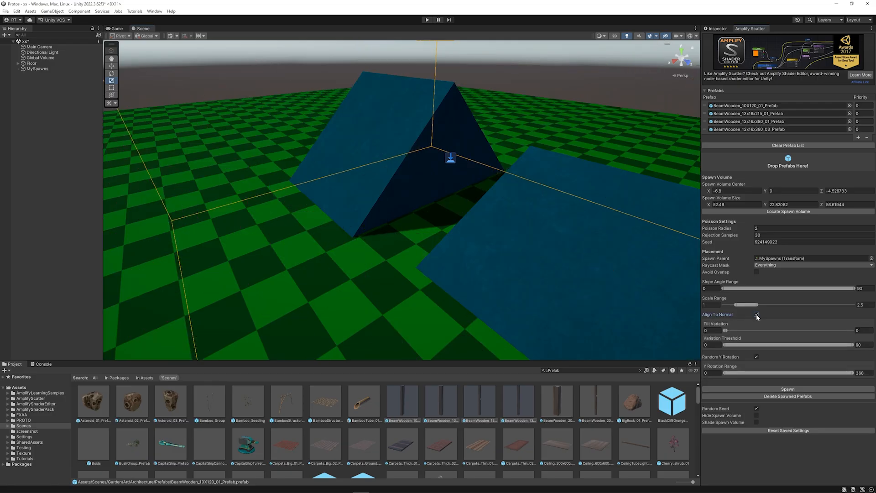
left_click(804, 389)
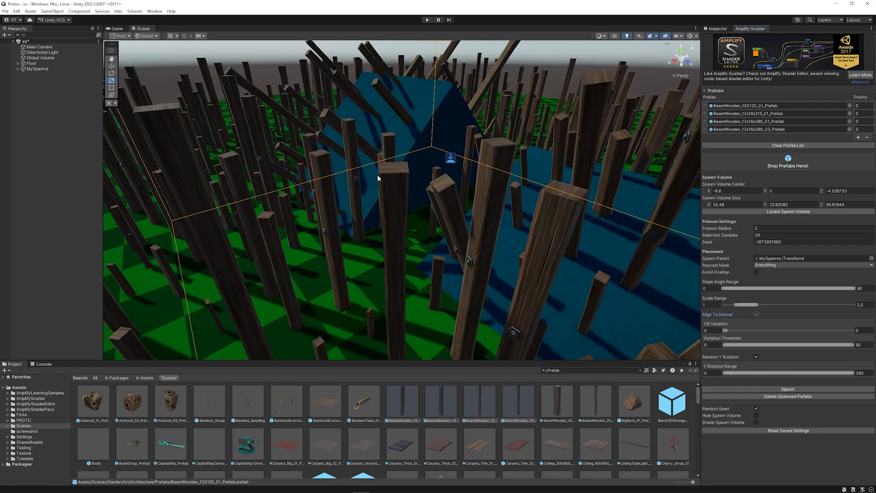
Step: Raise the Slope Angle Range minimum to about 3.81, respawn the wooden beams on the blue slopes and delete them
left_click_drag(722, 290, 729, 289)
left_click(807, 397)
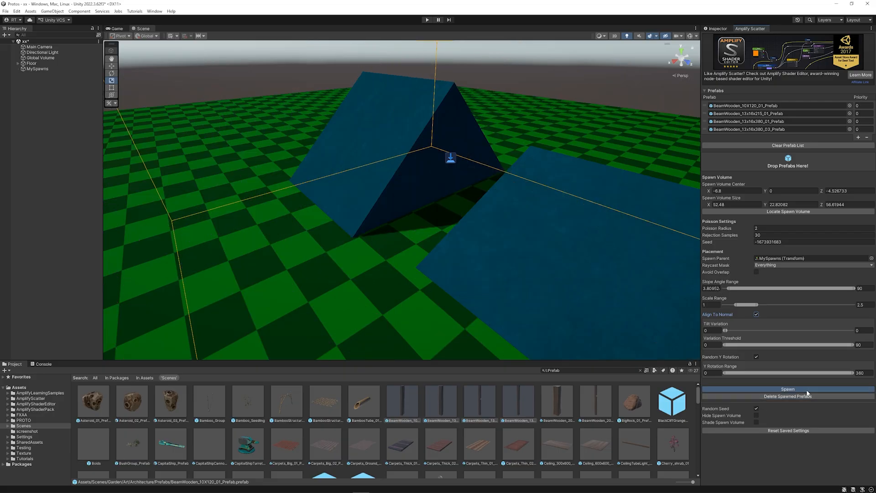
left_click(804, 388)
left_click_drag(401, 155, 420, 131, "alt")
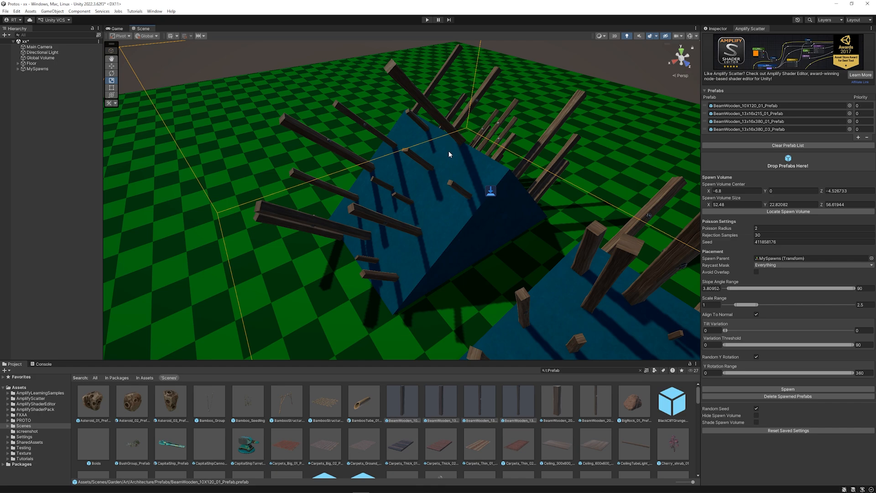
left_click_drag(439, 214, 411, 199, "alt")
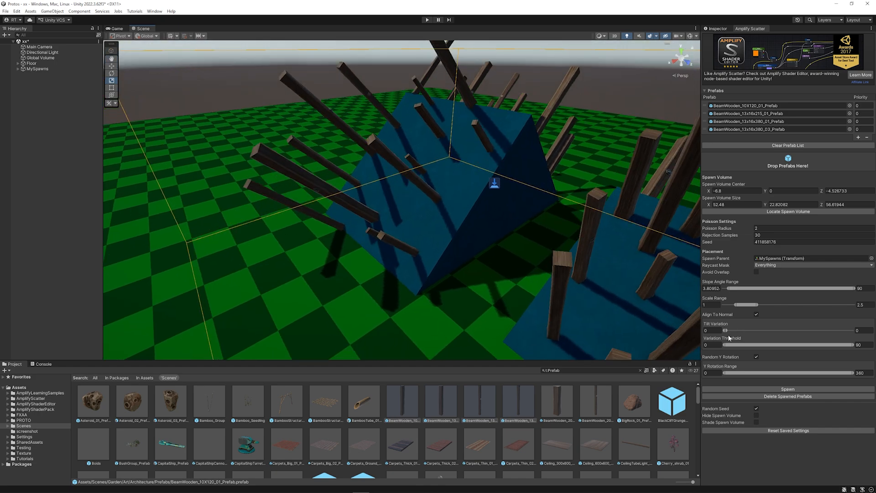
left_click(810, 398)
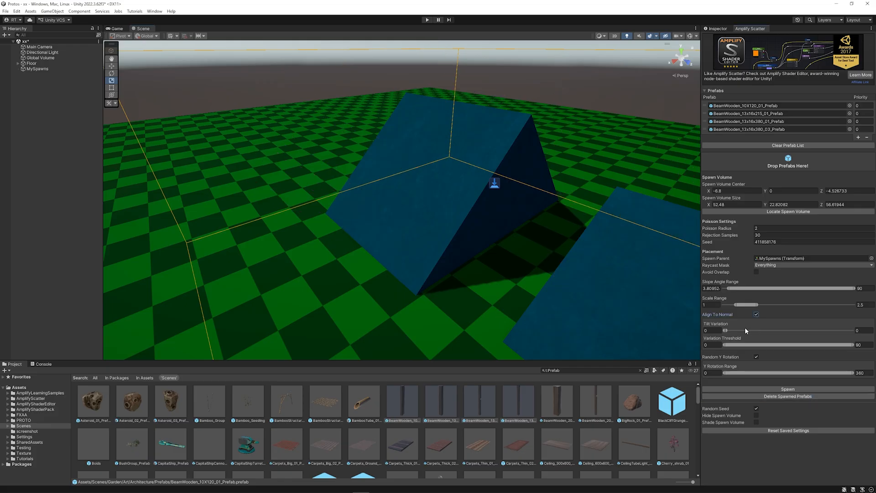
Step: Set the Tilt Variation to about 2.43–90, spawn the beams with it and delete them
left_click_drag(727, 330, 861, 334)
left_click_drag(724, 330, 728, 330)
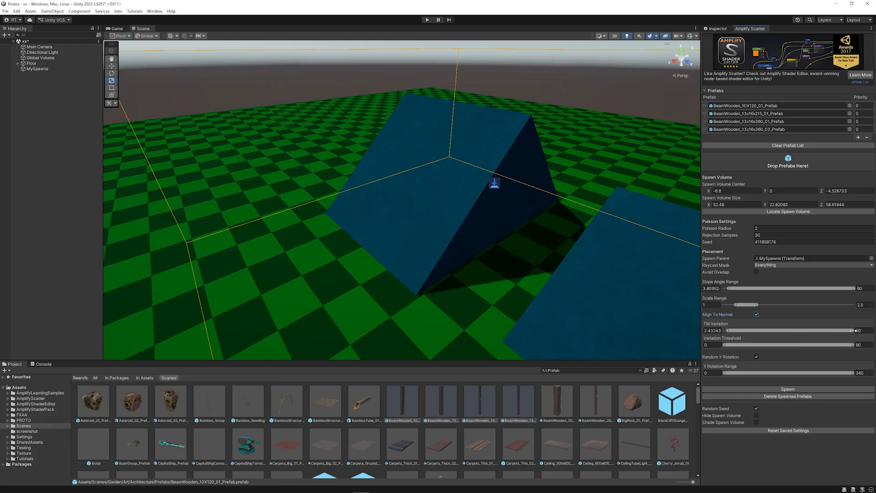
left_click(821, 388)
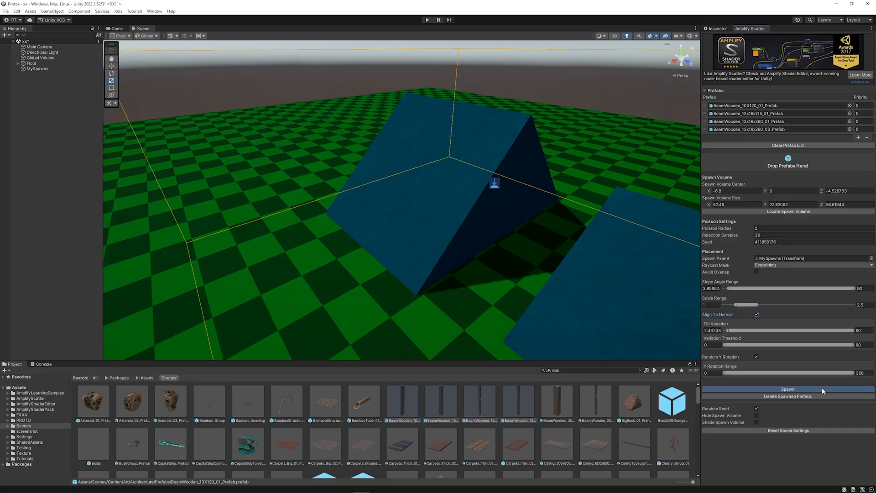
mouse_move(408, 192)
left_mouse_down("alt")
mouse_move(524, 195)
mouse_move(413, 180)
left_mouse_up("alt")
left_click(789, 396)
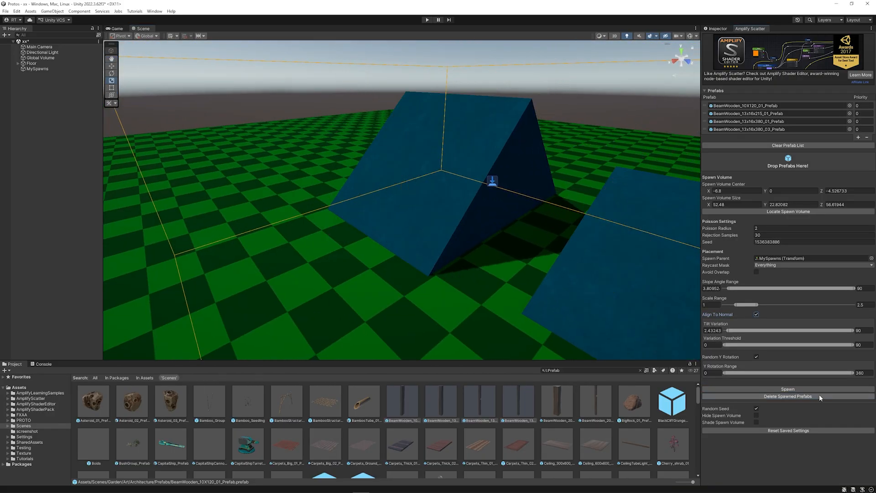
Step: Set the Tilt Variation to 0–15.32, spawn the beams again and inspect them on the slopes
left_click_drag(727, 331, 721, 331)
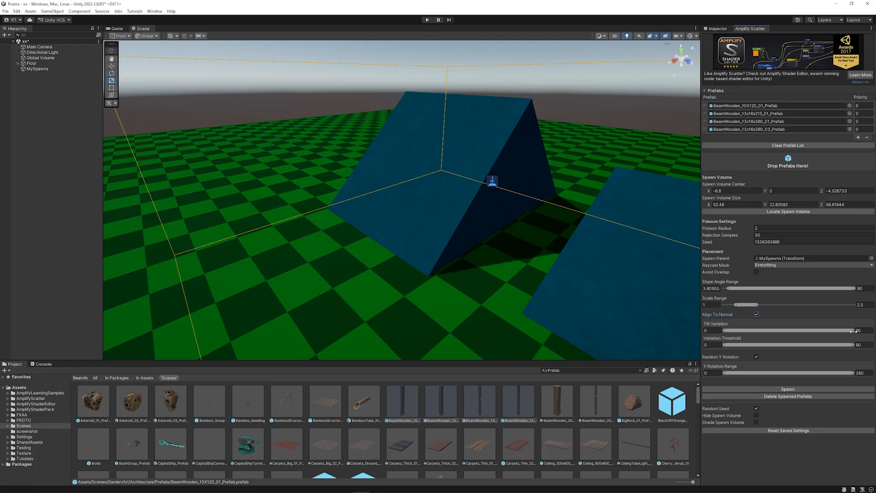
left_click_drag(853, 330, 750, 331)
left_click(789, 389)
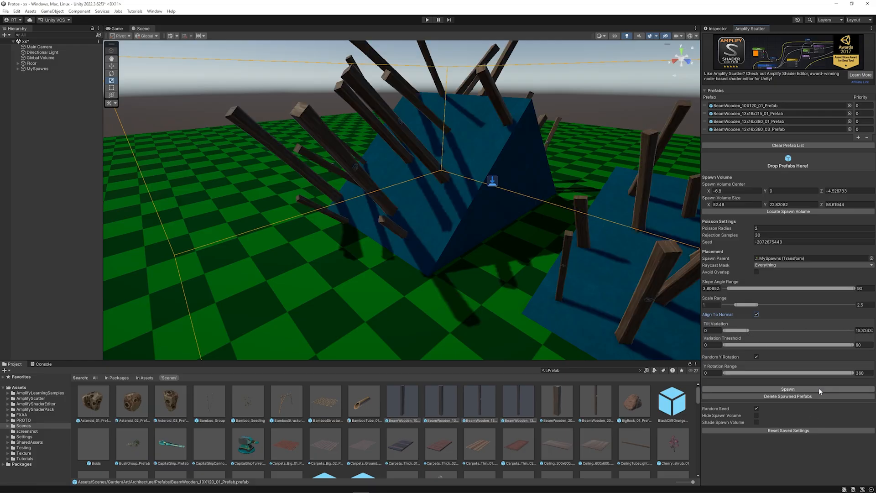
left_click_drag(463, 149, 481, 226, "alt")
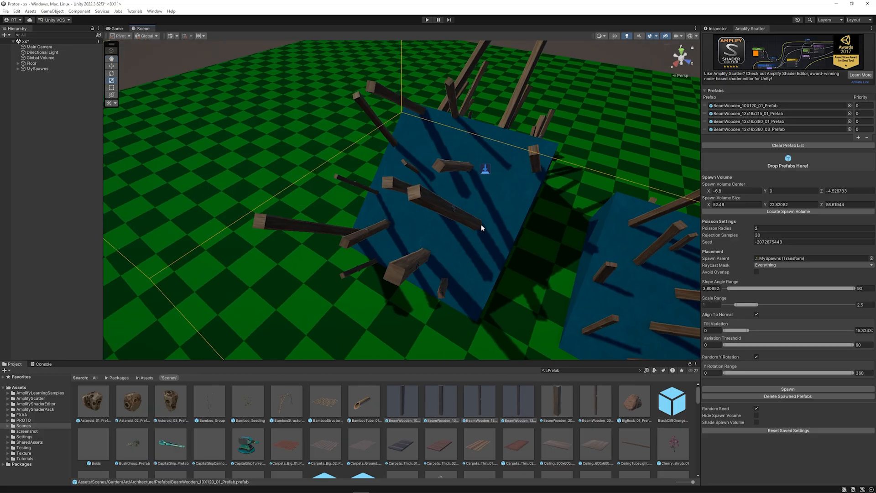
left_click_drag(510, 167, 442, 151, "alt")
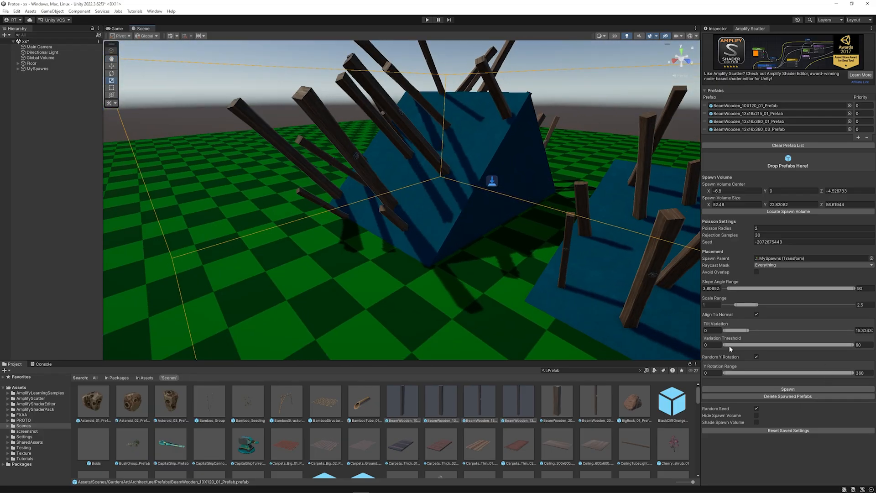
Step: Reset the Slope Angle Range minimum to 0 and set the Scale Range to about 0.71–1.6
mouse_move(752, 341)
left_click_drag(728, 289, 713, 287)
left_click_drag(749, 305, 744, 303)
left_click(867, 305)
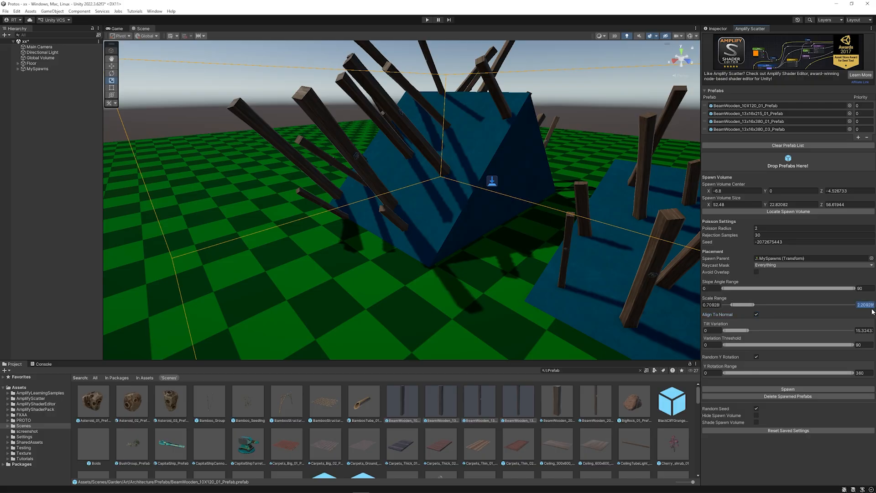
type("1.6")
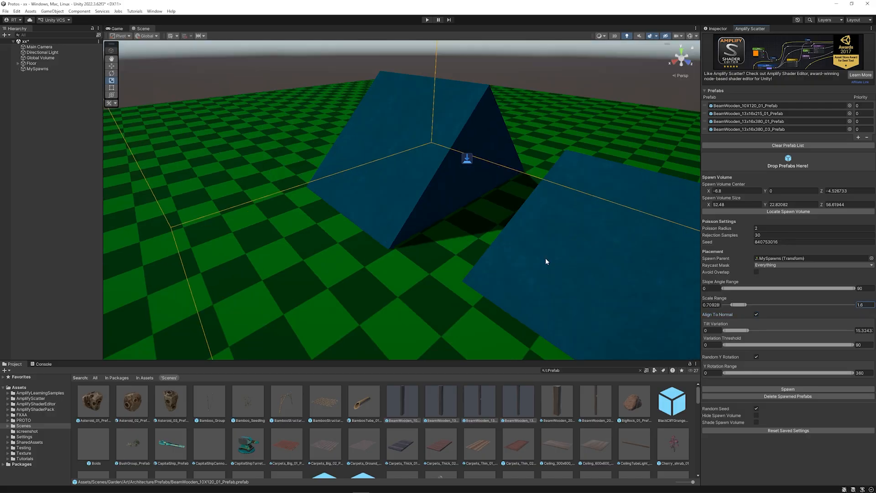
Step: Set the Tilt Variation to about 9–36.49, spawn the smaller beams over the scene and delete them
mouse_move(546, 259)
left_mouse_down("alt")
mouse_move(588, 267)
mouse_move(538, 251)
left_mouse_up("alt")
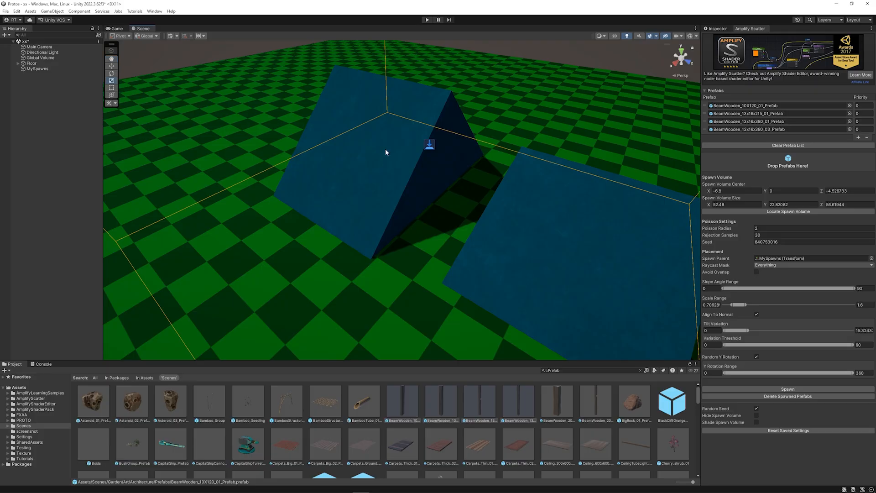
left_click_drag(385, 149, 478, 226, "alt")
left_click_drag(738, 332, 780, 331)
left_click(791, 390)
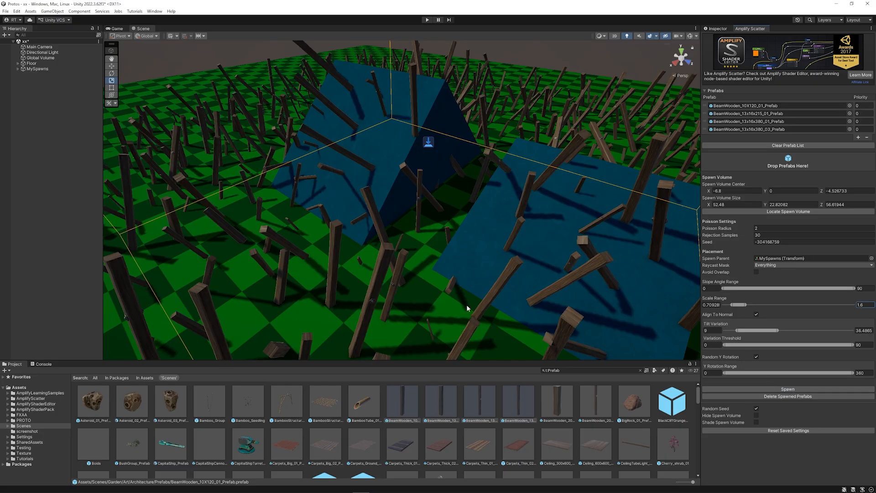
left_click(822, 395)
Step: Raise the Variation Threshold minimum to about 6.57, spawn the beams, compare those on the floor and slopes, and delete them
mouse_move(729, 342)
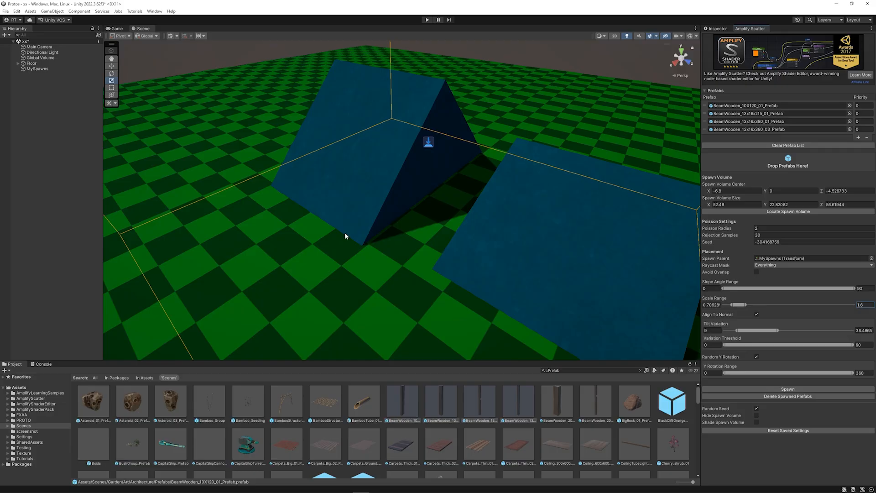
left_click_drag(724, 345, 734, 345)
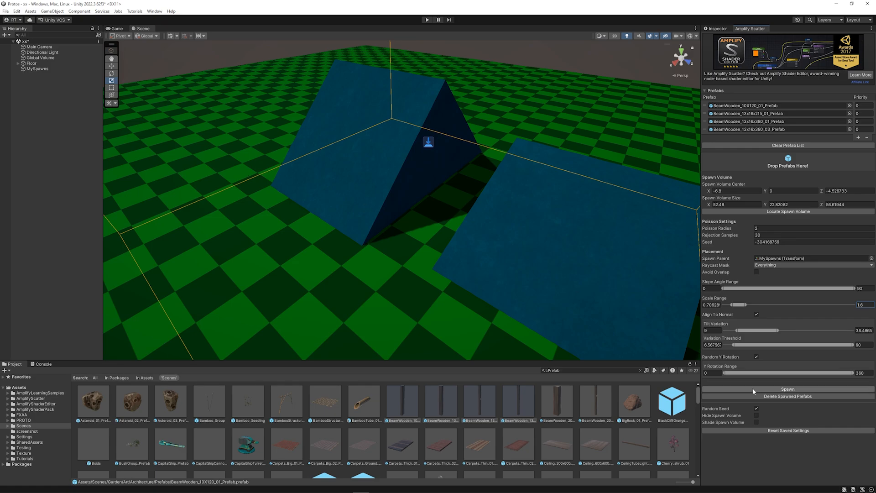
left_click(789, 391)
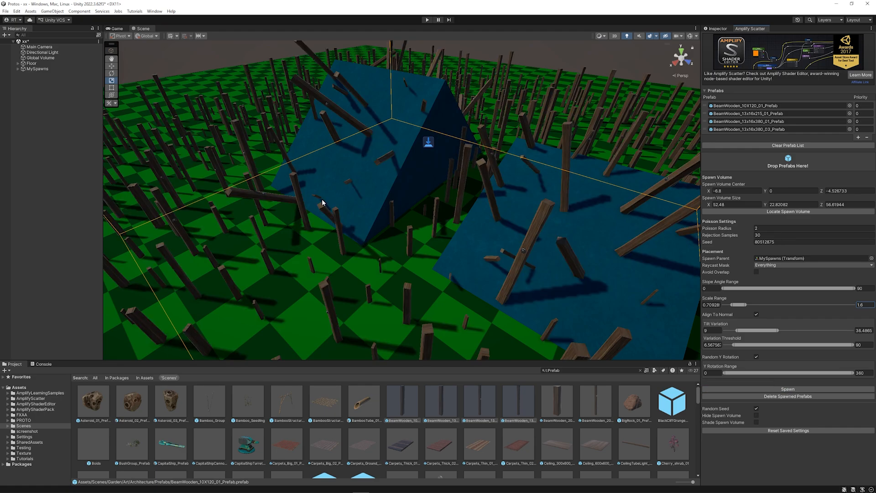
left_click_drag(322, 199, 405, 213, "alt")
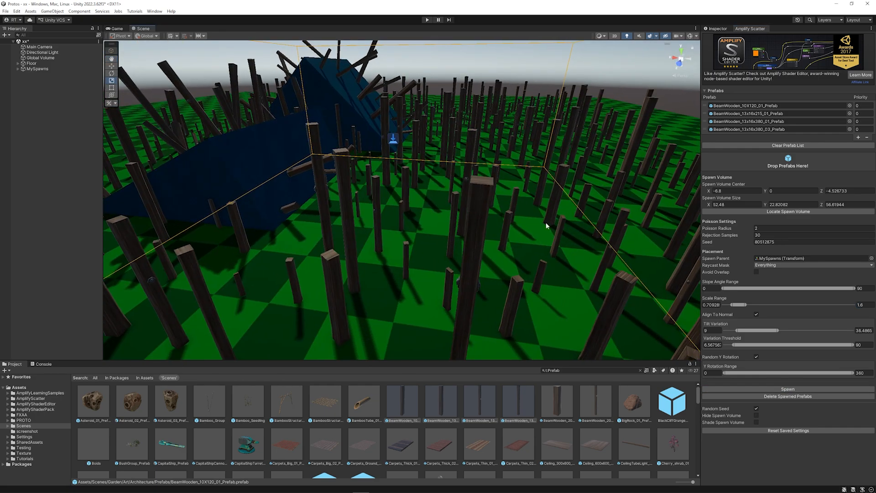
mouse_move(355, 224)
left_mouse_down("alt")
mouse_move(323, 198)
mouse_move(346, 226)
left_mouse_up("alt")
right_click_drag(283, 177, 454, 215)
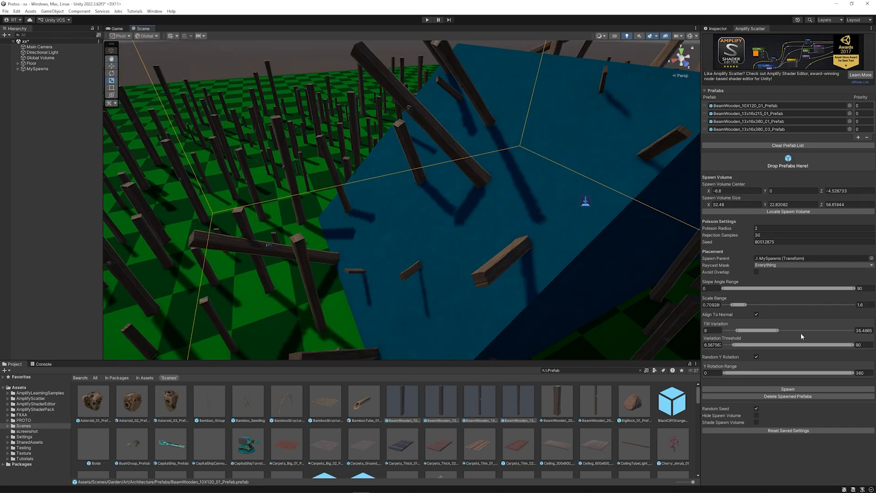
scroll(577, 250, "down", 5)
middle_click_drag(577, 250, 544, 234)
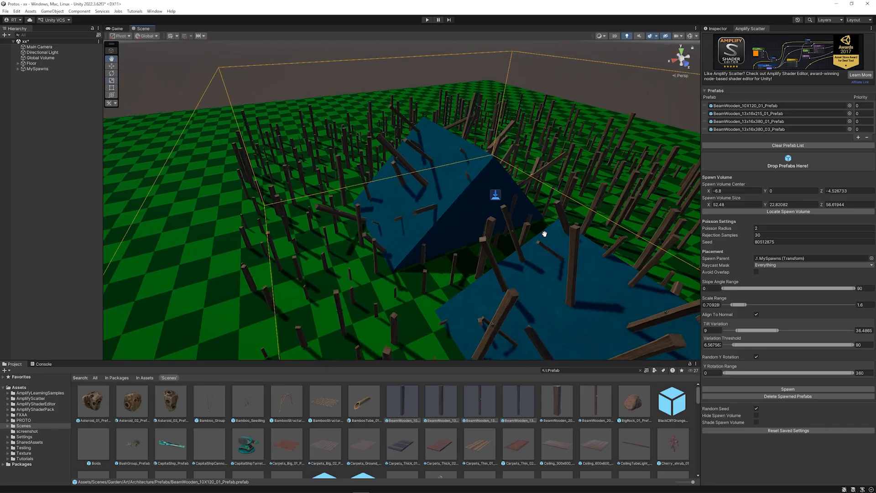
left_click_drag(544, 233, 512, 214, "alt")
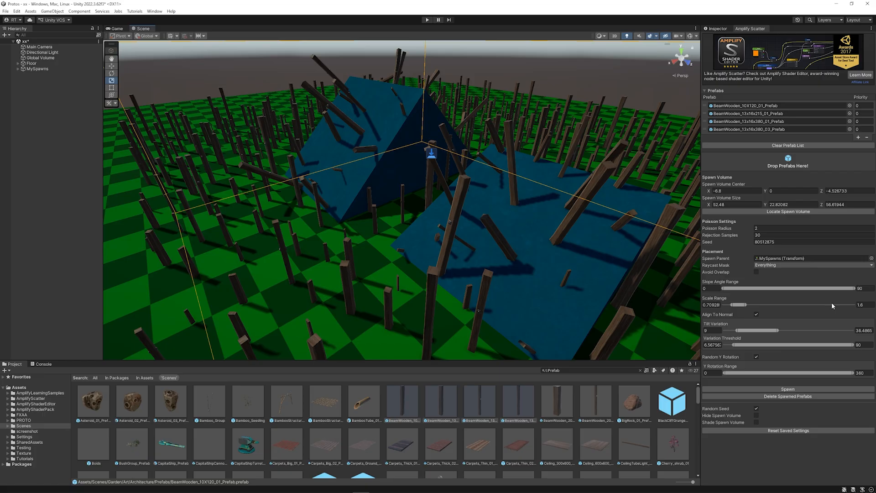
left_click(803, 397)
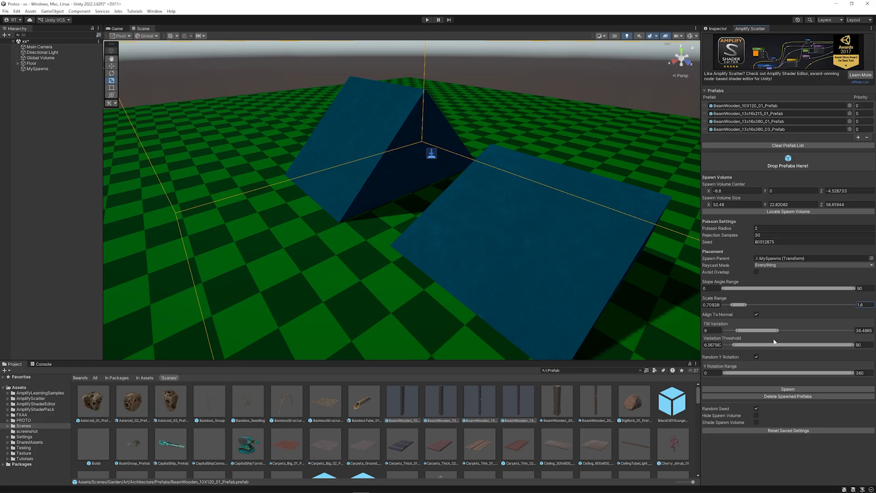
Step: Set the Variation Threshold to 0–21.16, spawn the beams and inspect their tilt on the floor and slopes
left_click_drag(775, 345, 766, 345)
left_click_drag(844, 346, 757, 345)
left_click(805, 390)
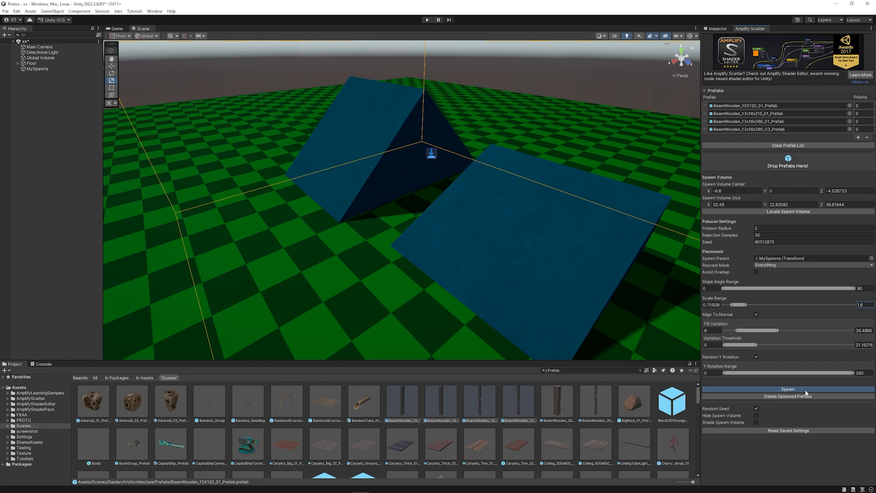
left_click_drag(489, 259, 427, 243, "alt")
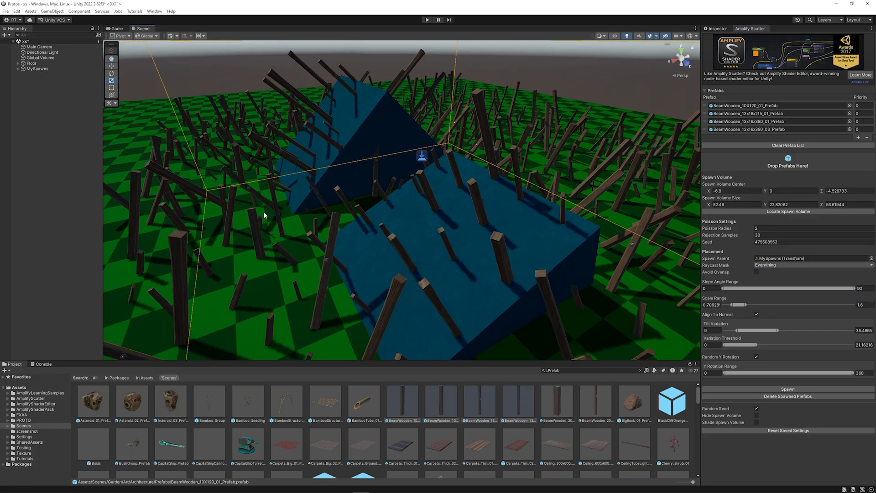
left_click_drag(264, 215, 302, 223, "alt")
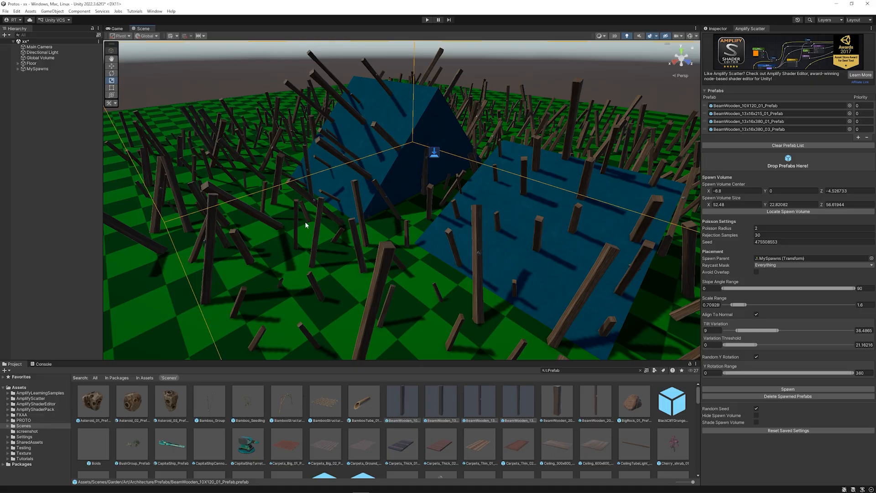
Step: Delete the spawned beams and replace the prefab list with SmallTable_01_Prefab
left_click(802, 396)
left_click(796, 145)
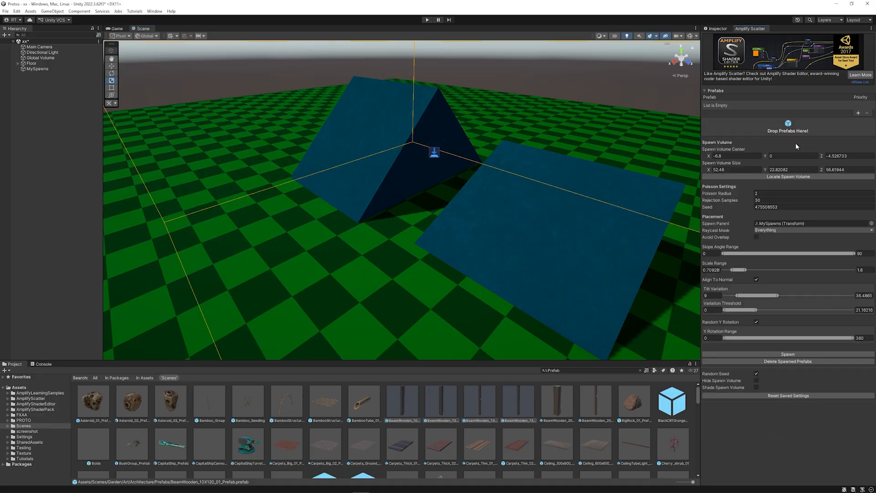
scroll(505, 417, "down", 5)
scroll(490, 423, "down", 15)
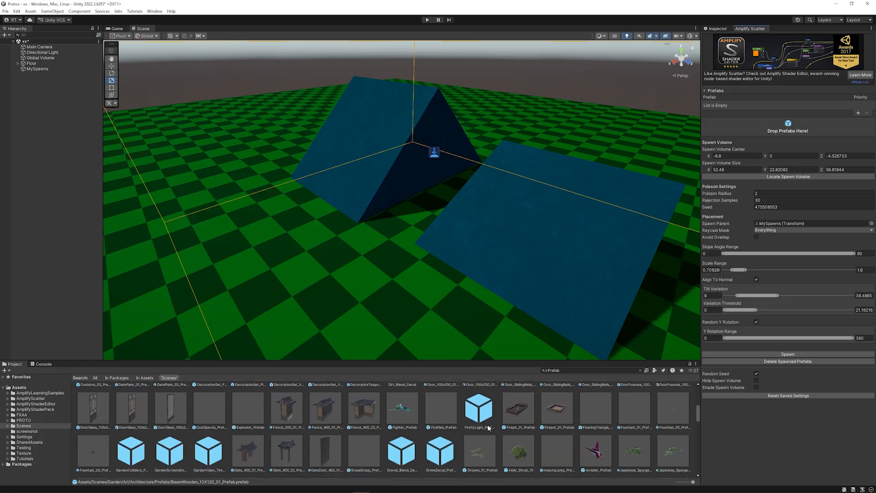
scroll(488, 422, "down", 5)
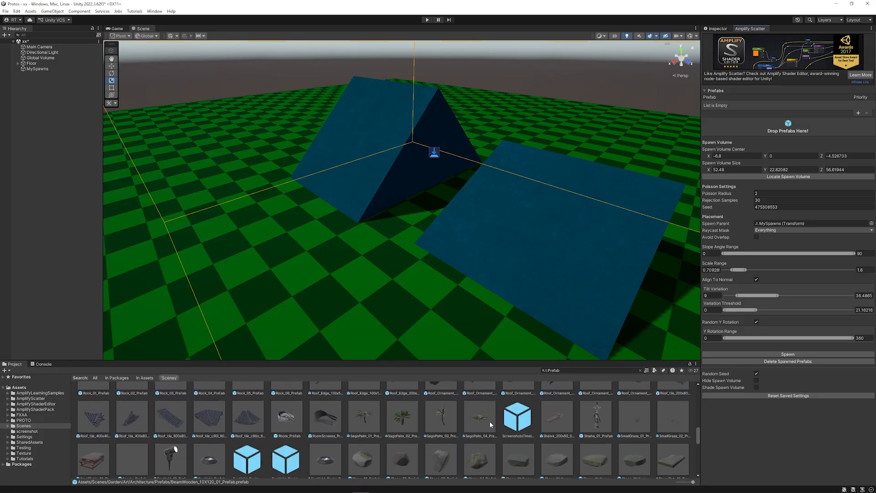
left_click_drag(101, 449, 773, 133)
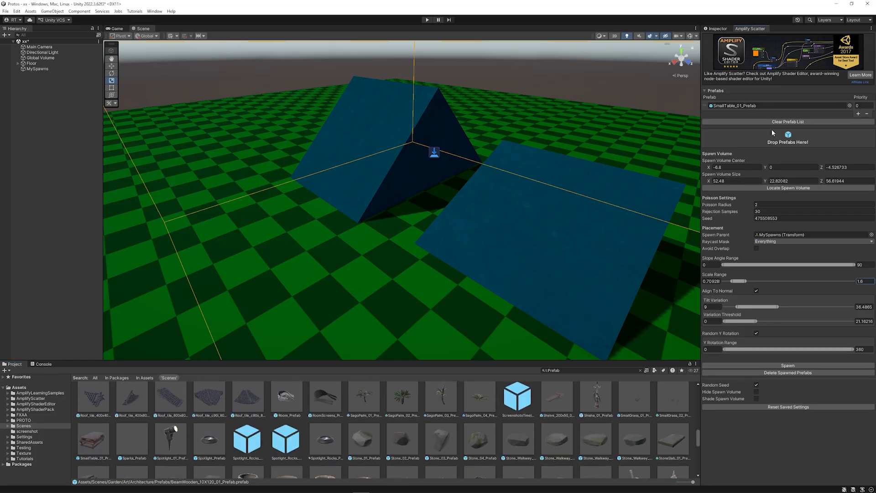
Step: Spawn the small tables over the scene and inspect them up close
left_click(809, 365)
left_click_drag(546, 253, 440, 169, "alt")
scroll(440, 168, "up", 3)
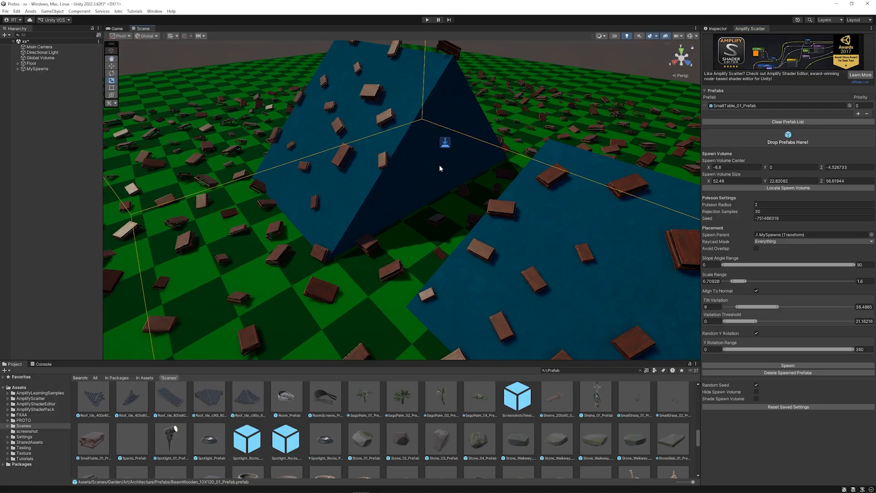
Step: Delete the small tables and respawn them with the Scale Range set to about 2.17–3.08
left_click(824, 373)
left_click_drag(740, 284, 760, 282)
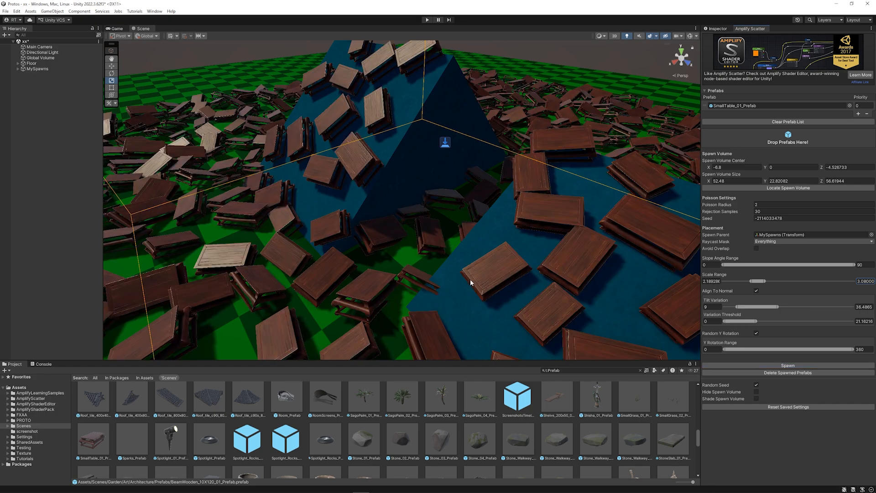
left_click_drag(470, 279, 522, 245, "alt")
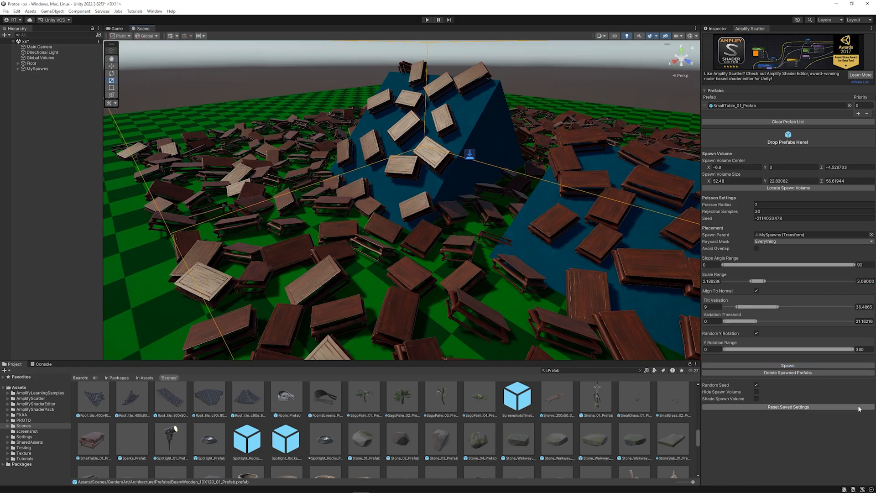
Step: Delete the small tables, disable Random Y Rotation and respawn them
left_click(826, 373)
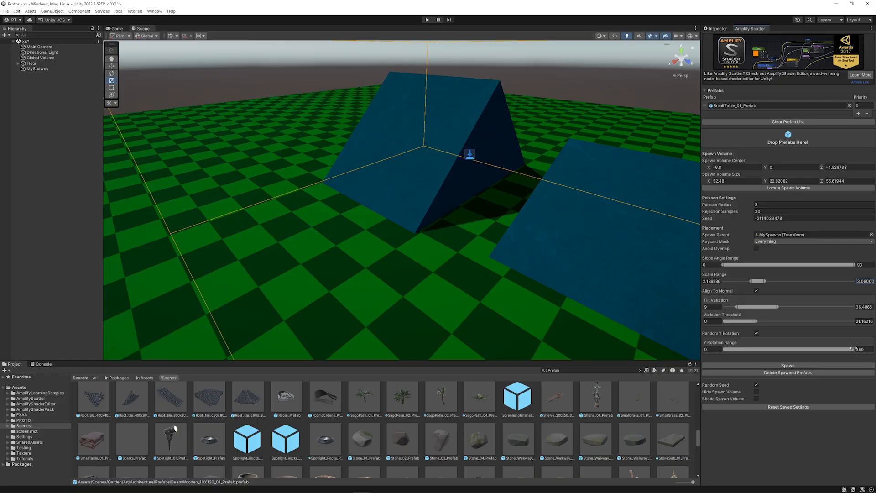
left_click(756, 334)
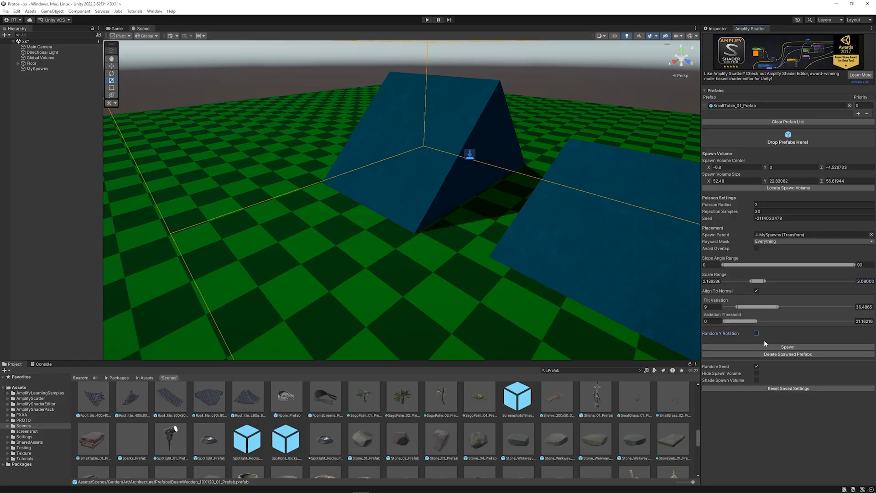
left_click(789, 348)
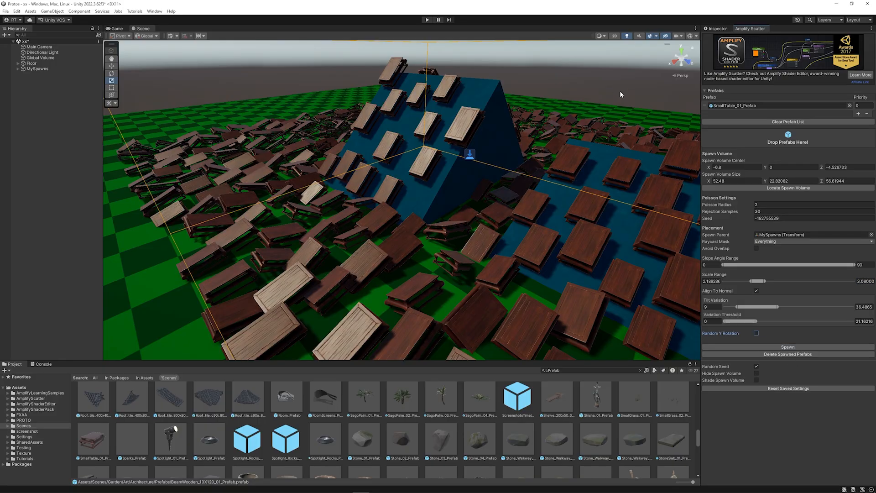
Step: Respawn the tables with Random Y Rotation enabled and the Y Rotation Range set to about 87.57–234.49
left_click(766, 355)
left_click(757, 333)
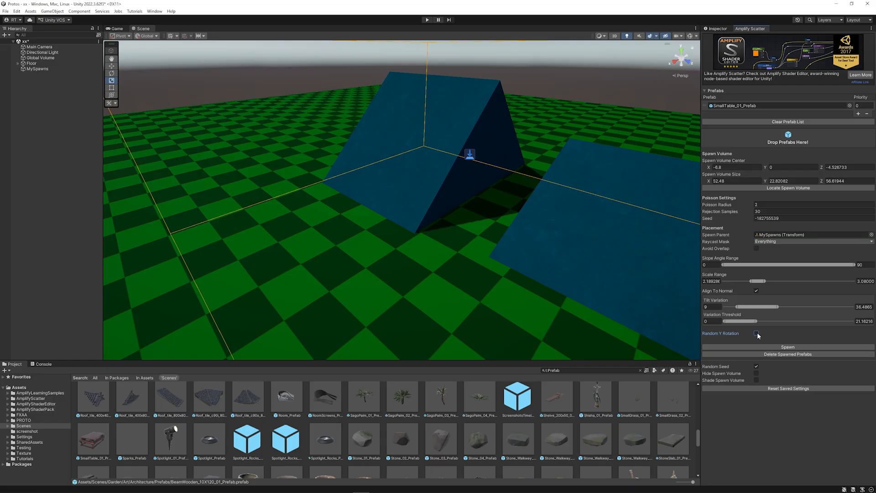
left_click_drag(723, 349, 756, 349)
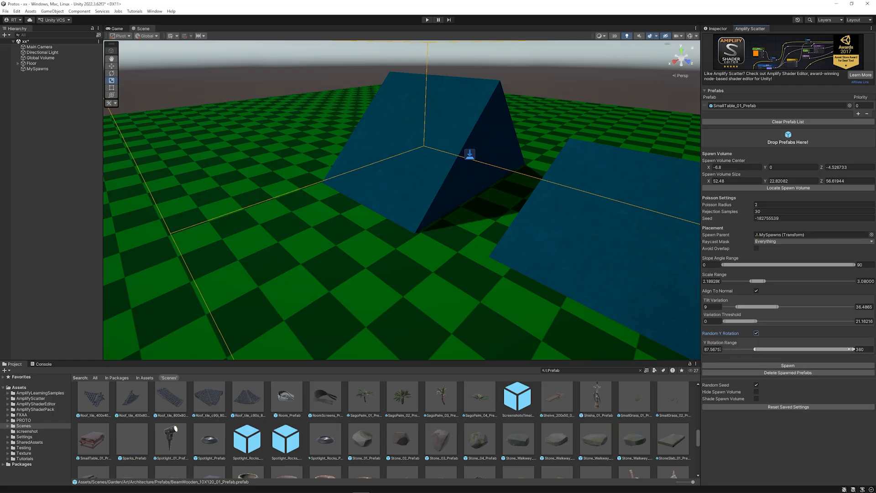
left_click_drag(854, 350, 809, 349)
left_click(809, 367)
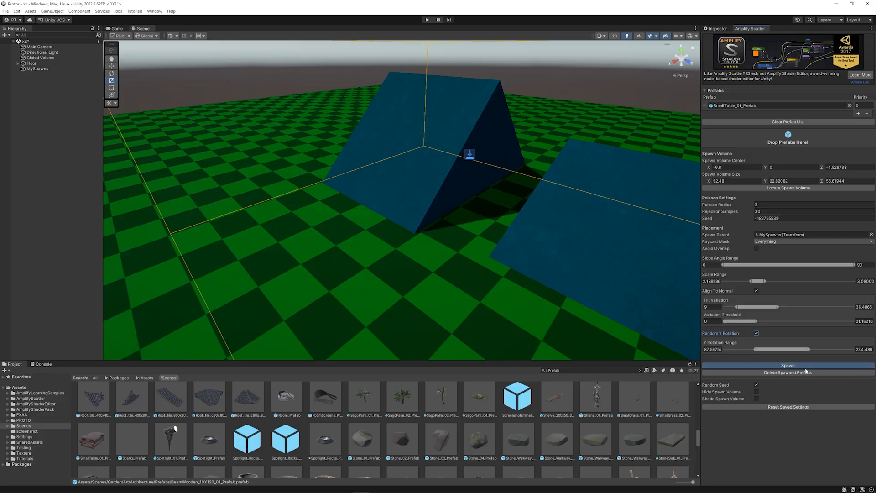
scroll(576, 121, "down", 5)
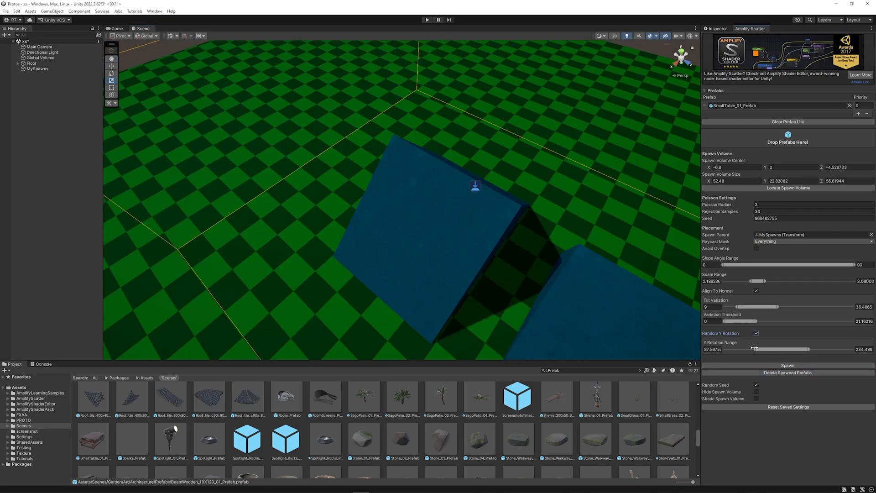
Step: Widen the Y Rotation Range to about 5.84–360, spawn the tables and inspect their rotation on the slopes
left_click_drag(755, 349, 726, 349)
left_click_drag(809, 349, 854, 349)
left_click(789, 366)
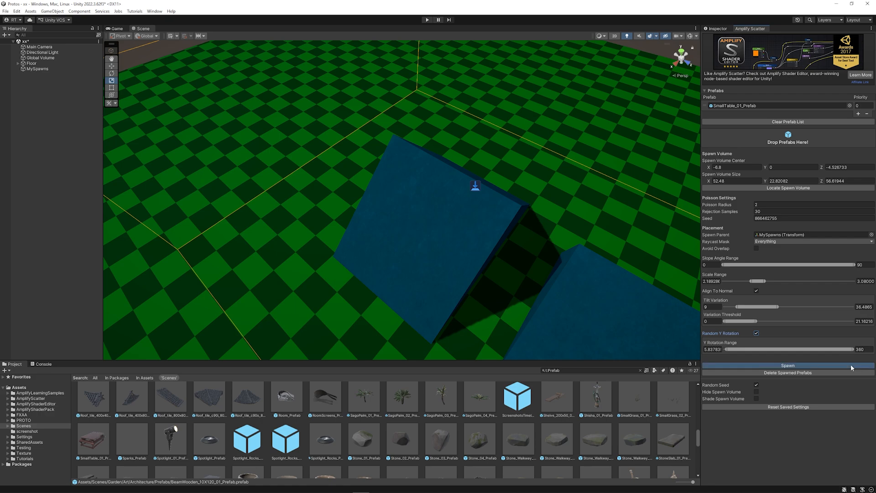
left_click_drag(547, 284, 517, 251, "alt")
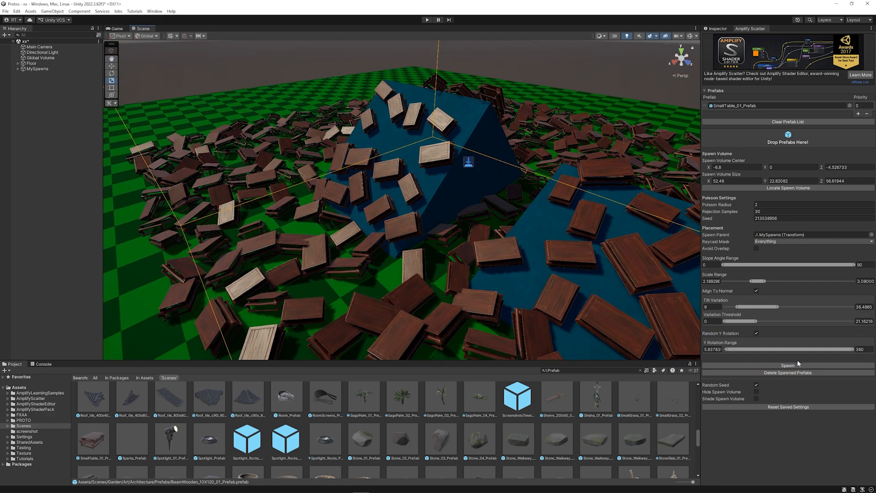
left_click_drag(532, 283, 486, 253, "alt")
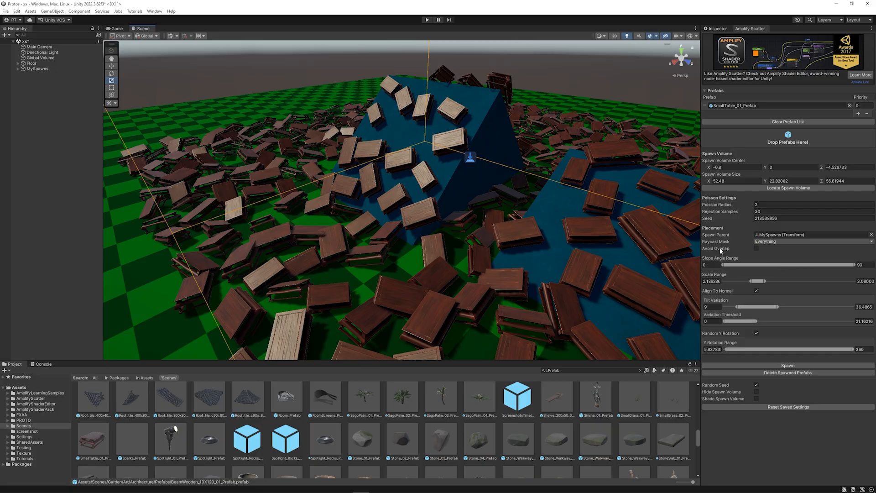
Step: Enable Avoid Overlap, then delete and respawn the small tables to inspect their spacing
mouse_move(721, 250)
left_click(756, 248)
scroll(194, 183, "up", 8)
scroll(194, 184, "down", 6)
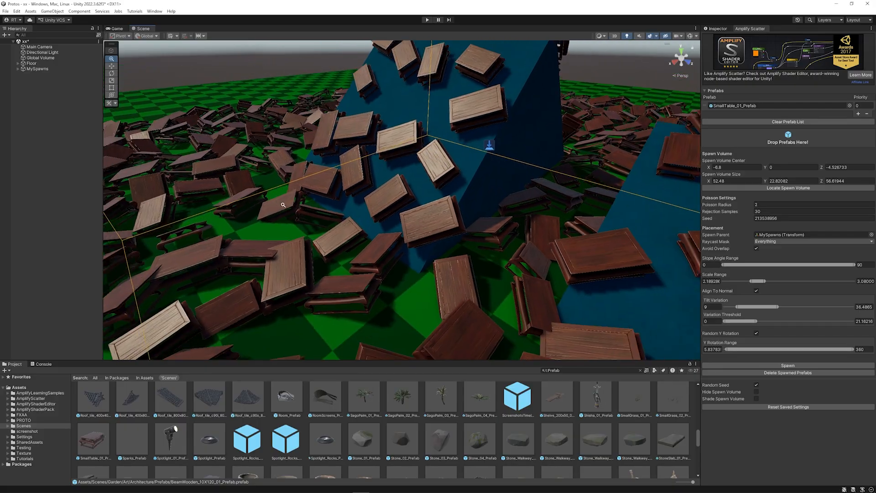
left_click(817, 373)
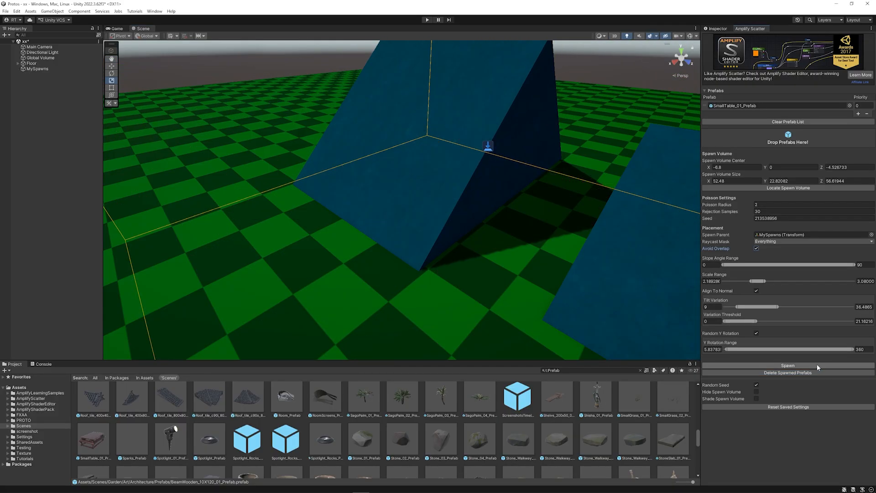
left_click(816, 366)
left_click_drag(593, 248, 475, 213, "alt")
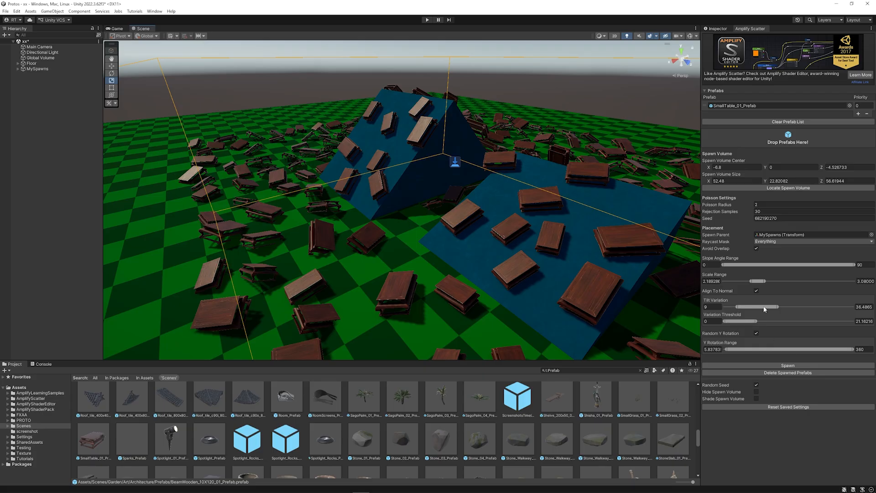
Step: Set the Tilt Variation to 0–0 and respawn the small tables over the scene
left_click_drag(765, 310, 725, 307)
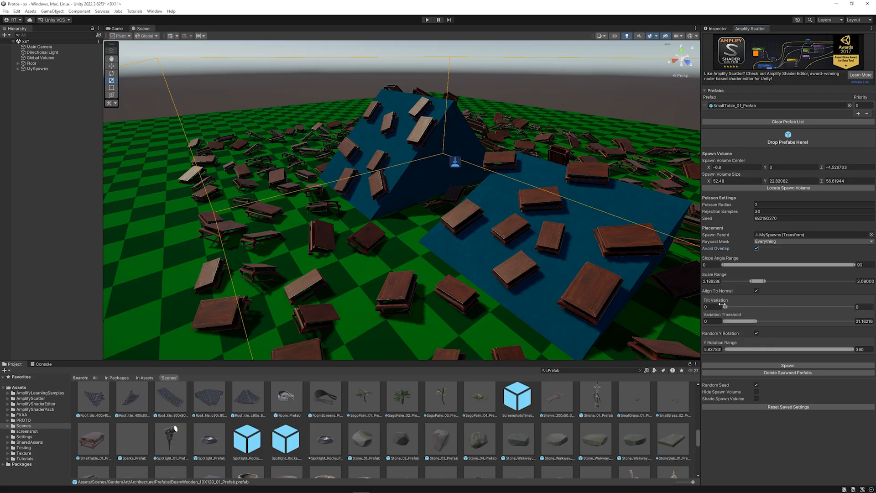
left_click(790, 373)
left_click(791, 365)
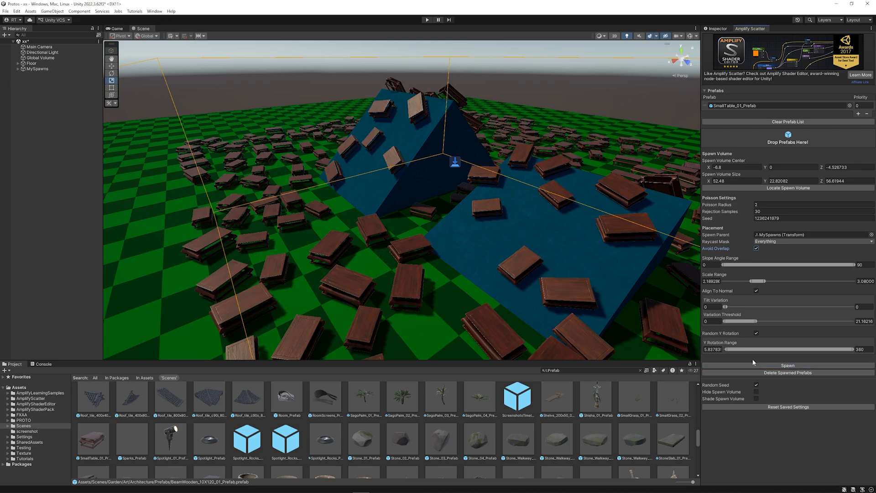
scroll(461, 128, "down", 5)
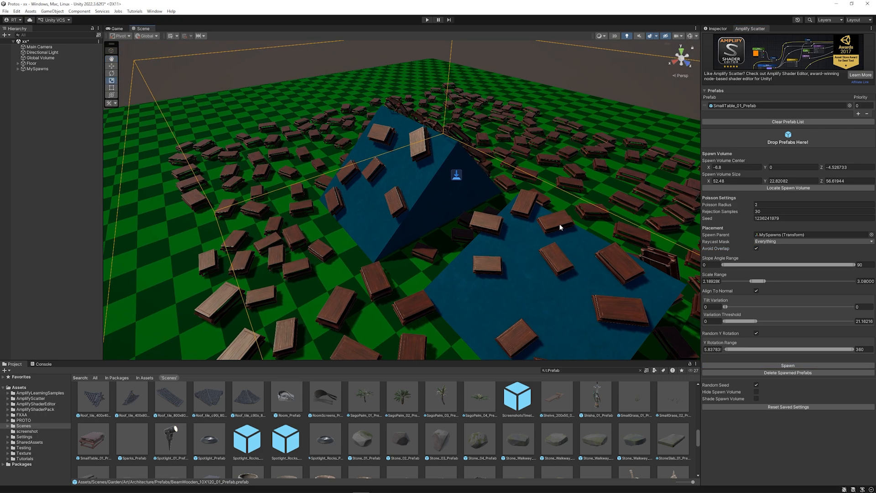
scroll(572, 236, "up", 2)
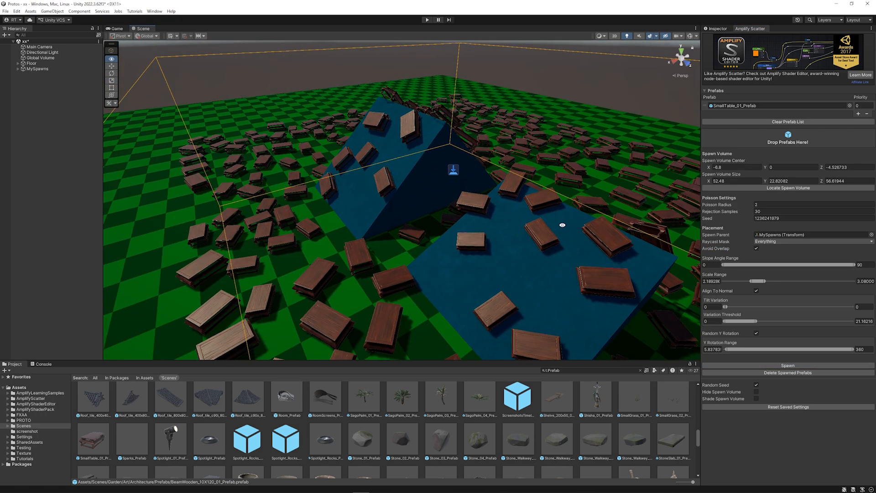
Step: Assign the nearer blue sloped block, Cube (1), to the Ignore Raycast layer
left_click(584, 253)
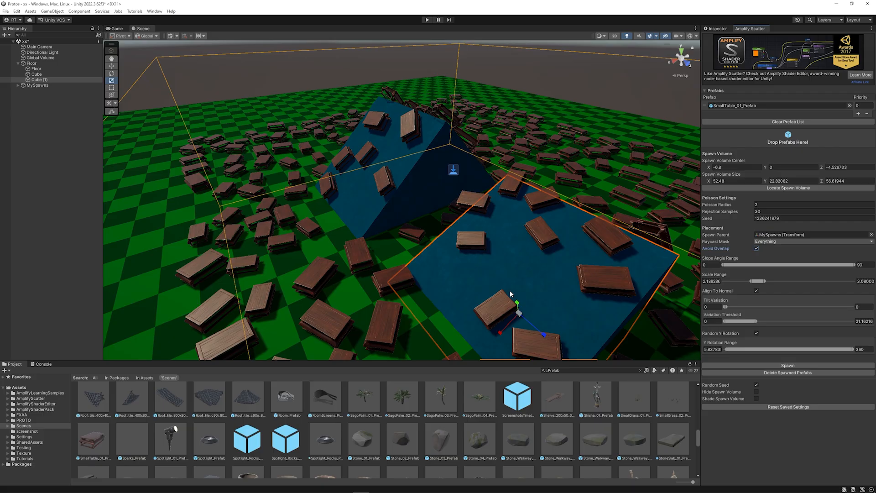
left_click(715, 29)
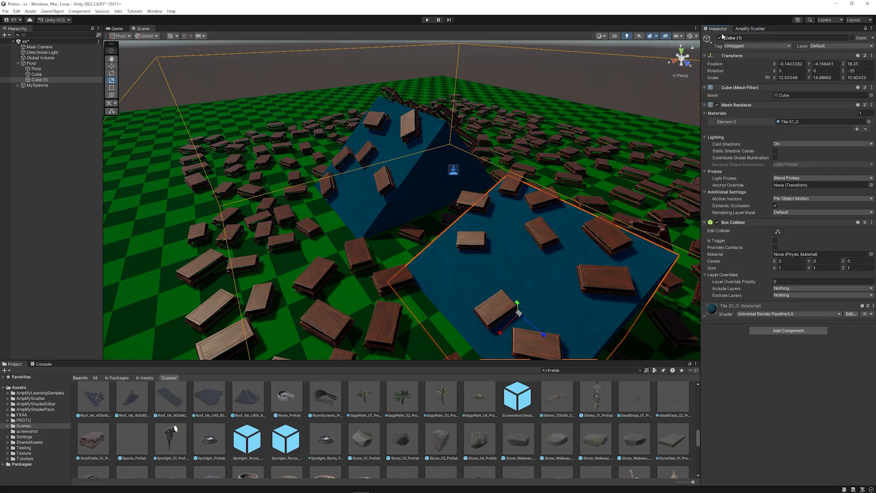
left_click(870, 46)
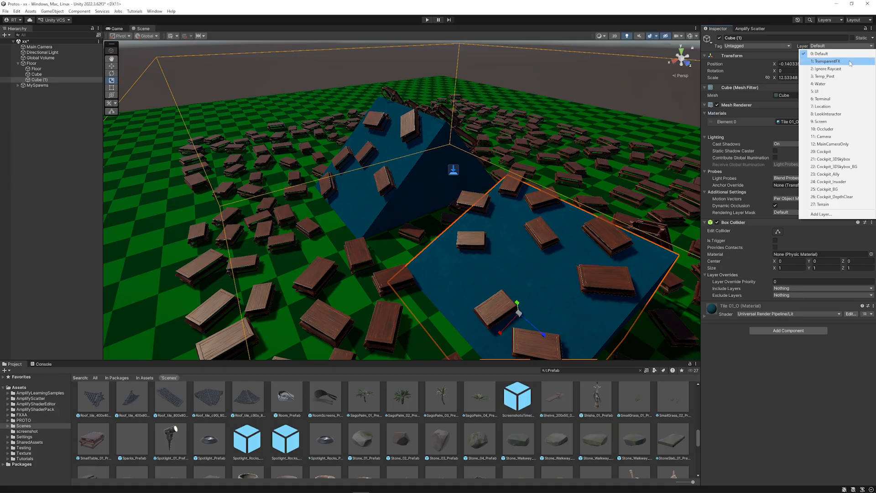
left_click(828, 69)
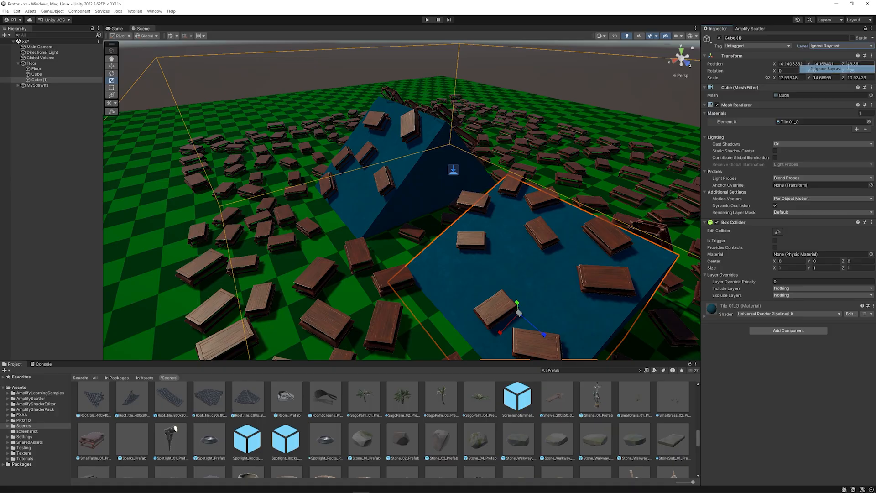
left_click(760, 30)
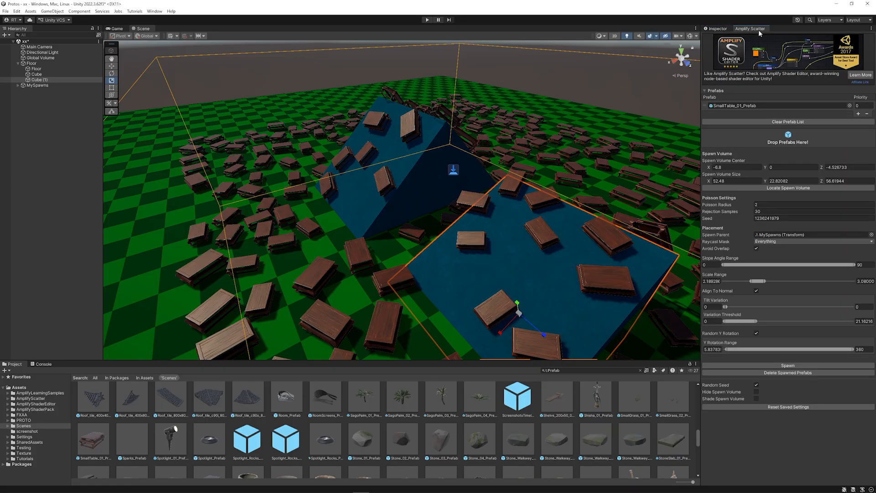
Step: Delete the spawned tables, exclude Ignore Raycast from the Raycast Mask and respawn them to check the nearer sloped block
left_click(788, 374)
left_click(789, 242)
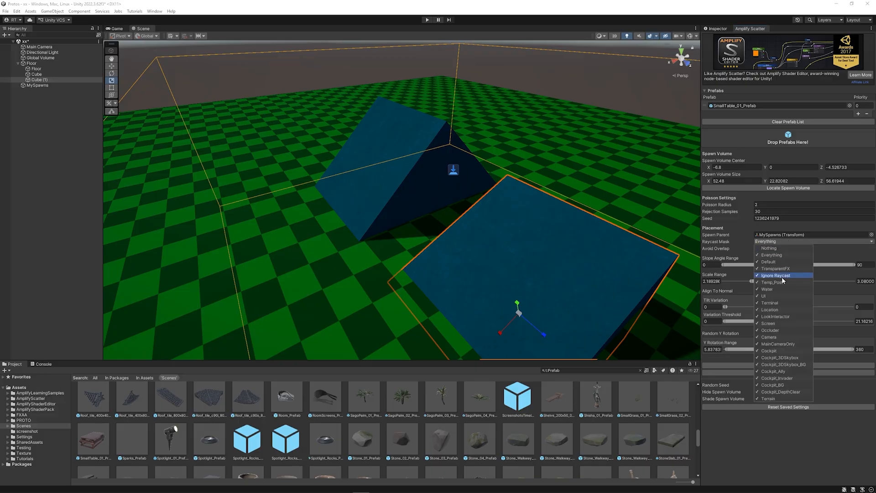
left_click(776, 275)
left_click(820, 319)
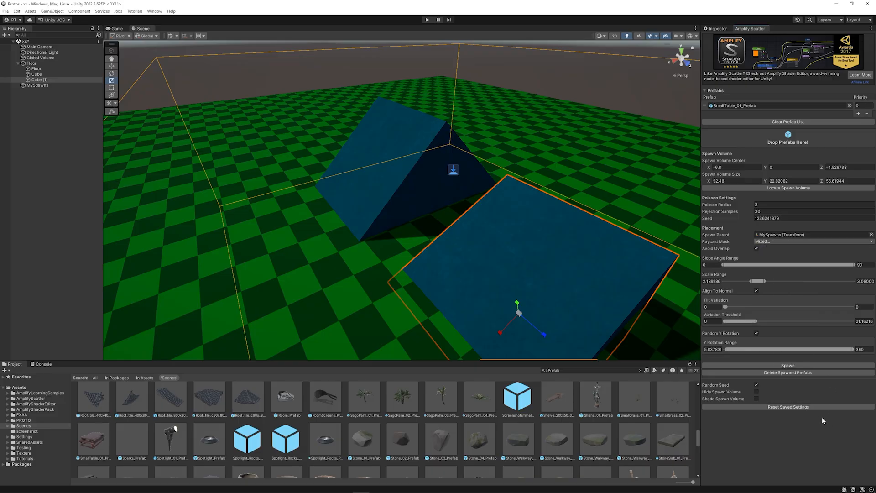
left_click(809, 366)
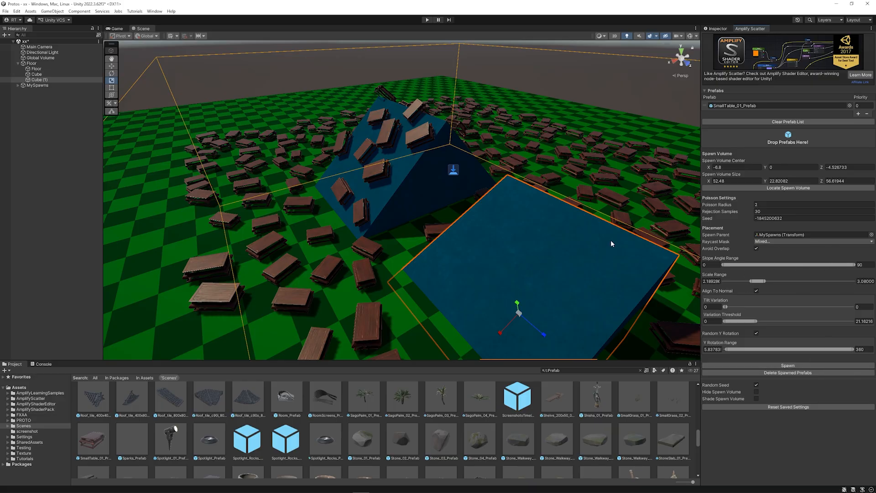
scroll(575, 265, "down", 5)
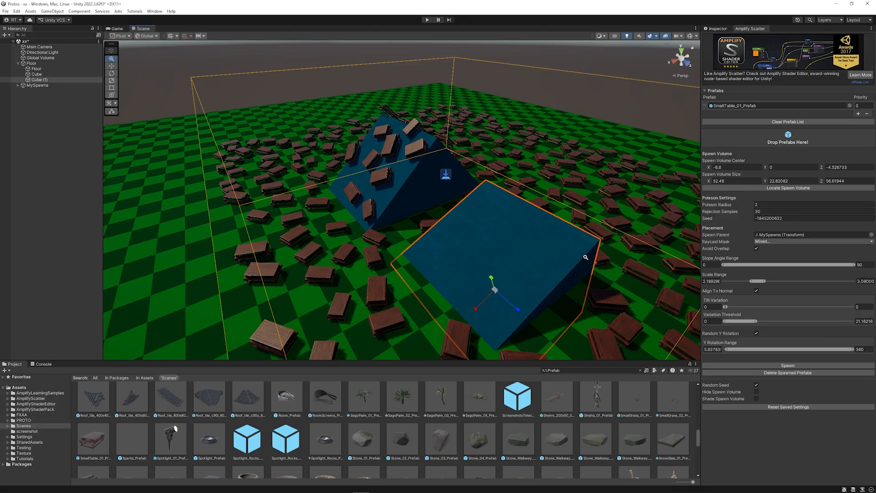